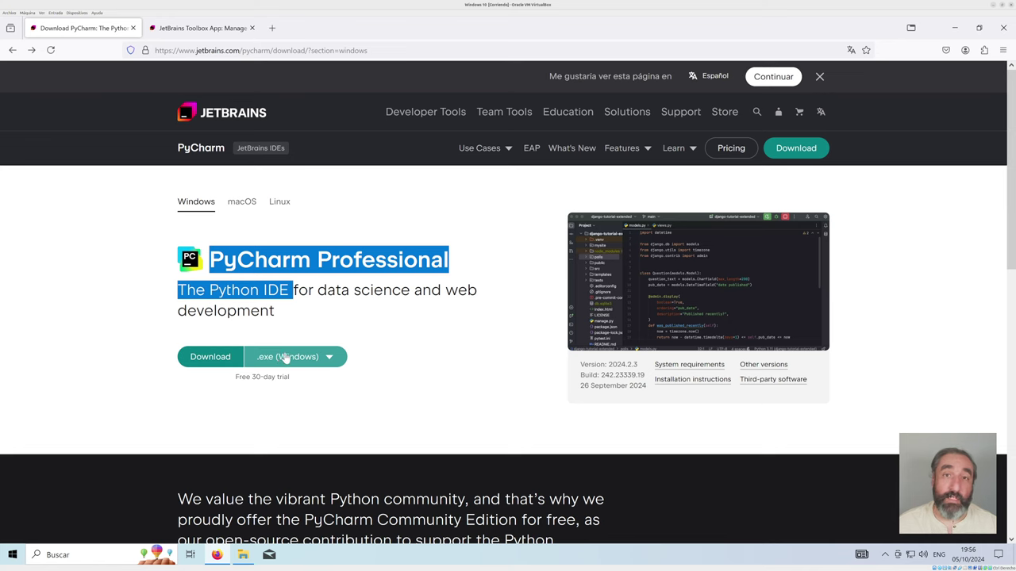
Review the PyCharm editions on the download page and inspect the downloaded Community and Professional installers in the Descargas folder
scroll(284, 359, down, 2)
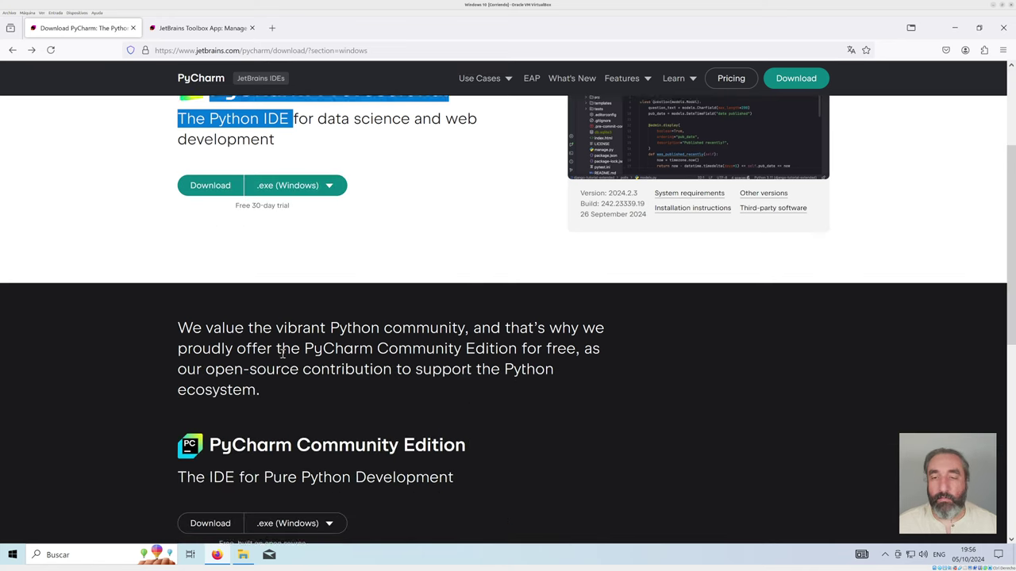
scroll(284, 354, up, 2)
click(243, 554)
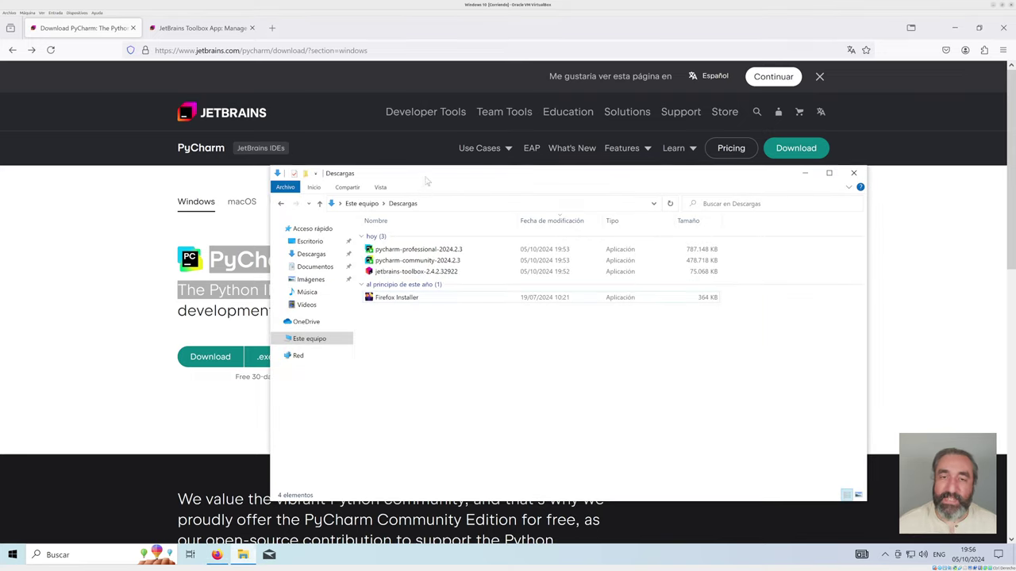
drag(428, 177, 442, 171)
click(423, 254)
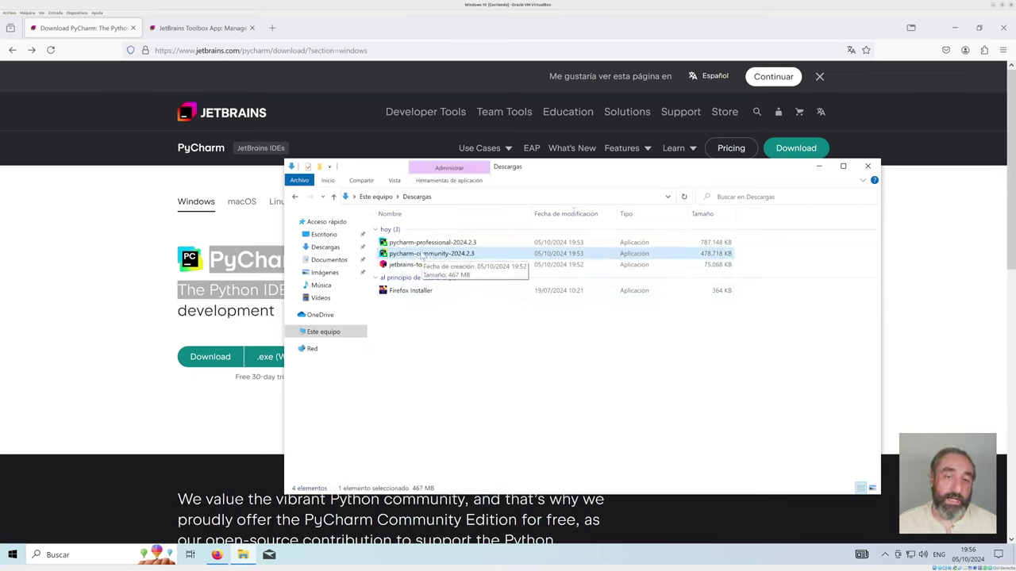
click(423, 245)
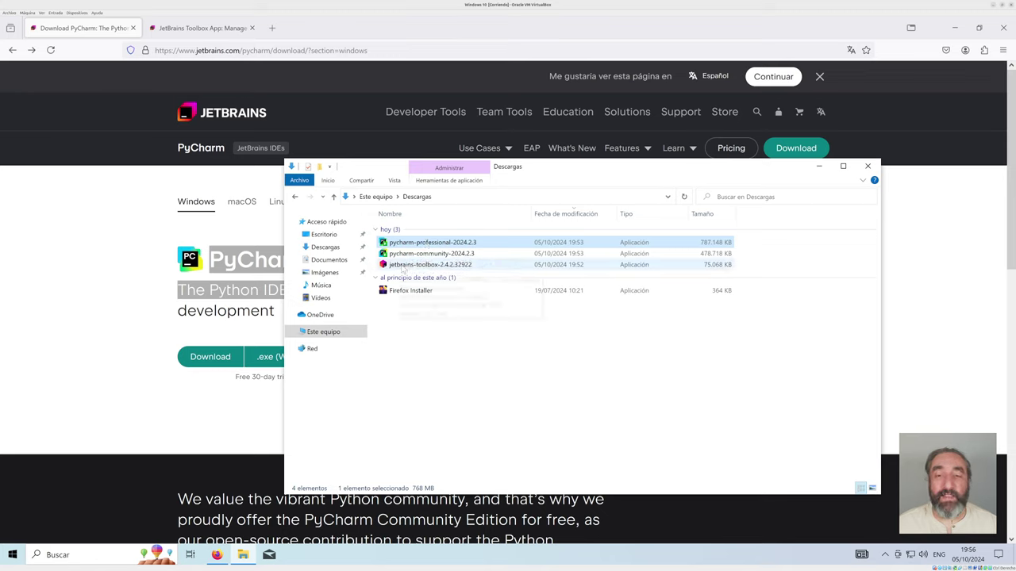
View the JetBrains Toolbox App web page and install the app from the downloaded jetbrains-toolbox-2.4.2.32922 file
click(227, 237)
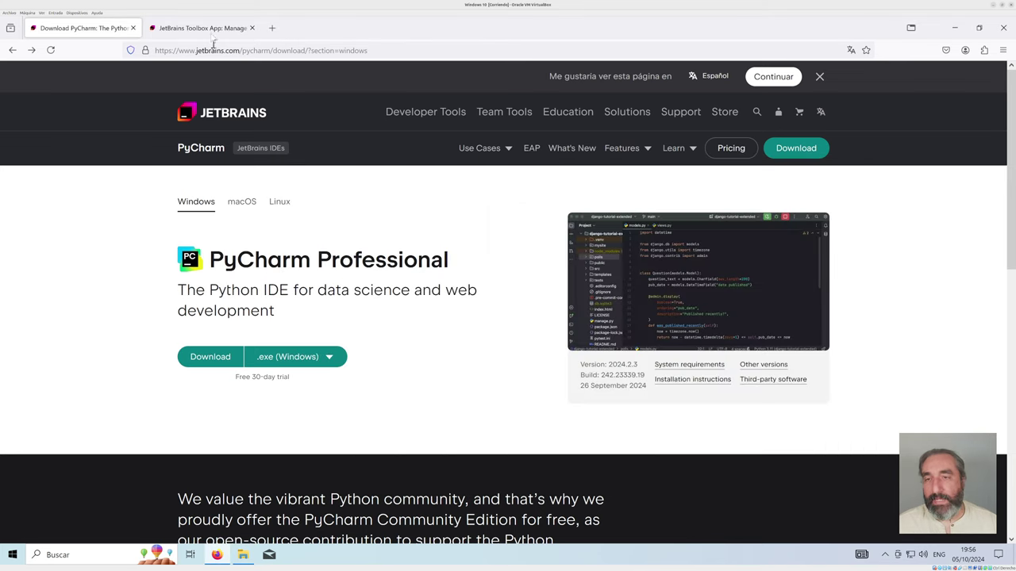
click(209, 29)
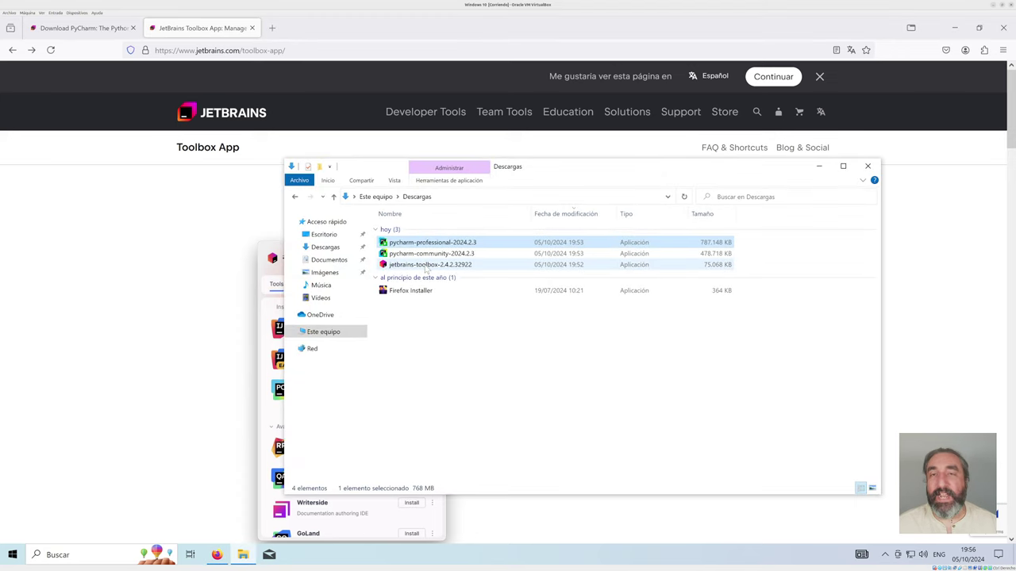
double_click(426, 265)
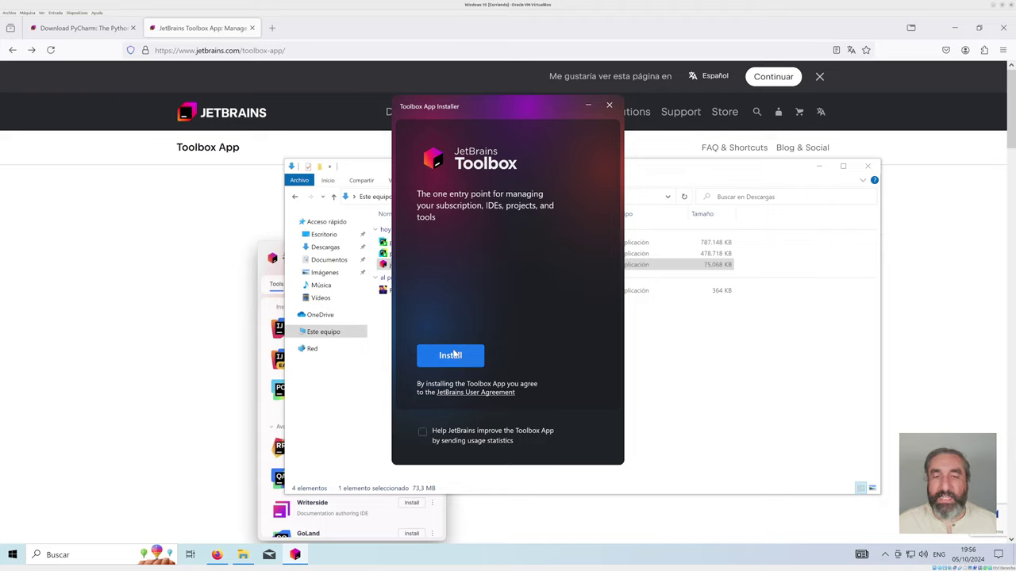
click(450, 355)
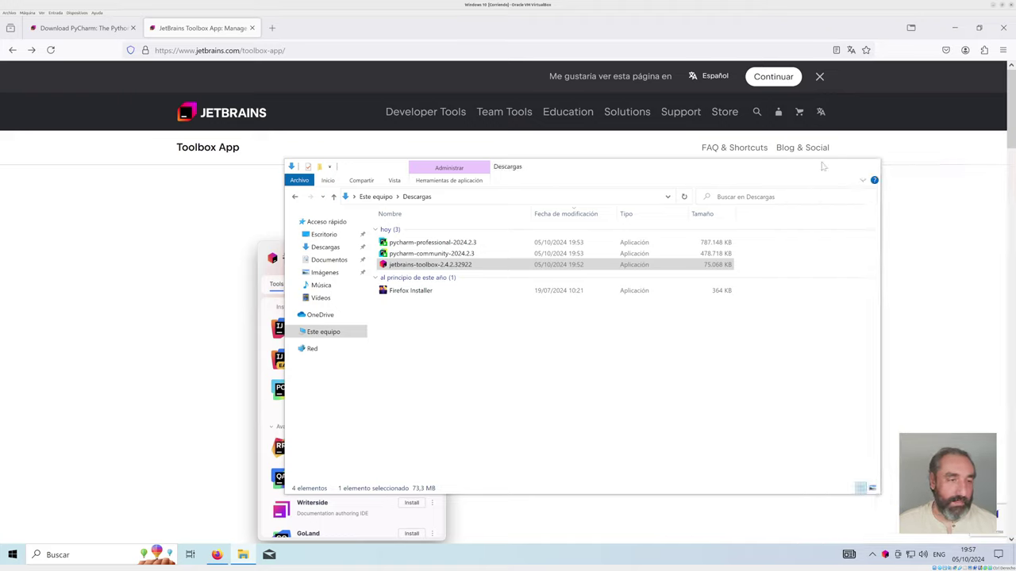
Minimize the open windows and complete the JetBrains Toolbox first-run setup with the Oscuro theme, dismissing the introductory tip
click(821, 166)
click(955, 29)
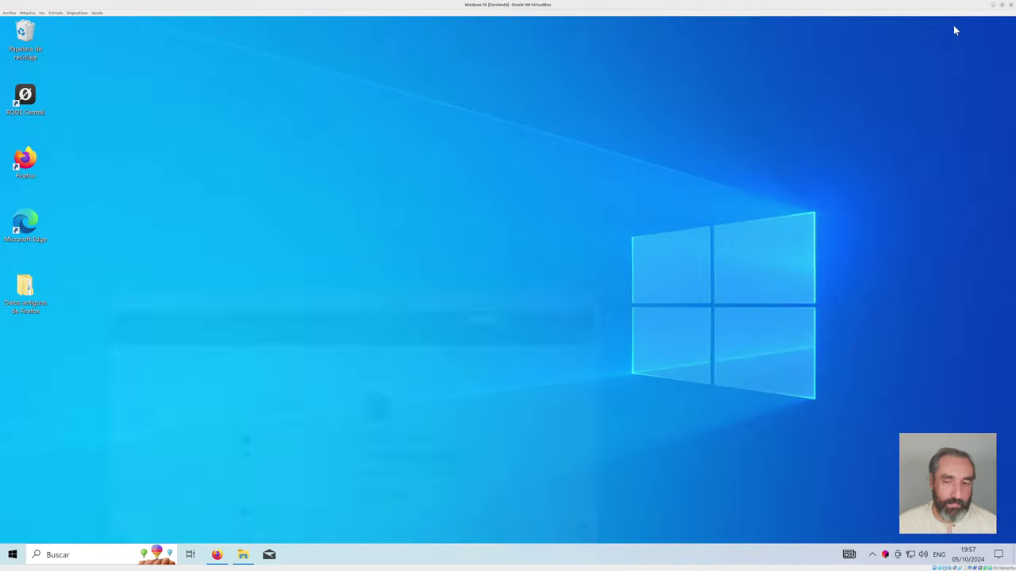
click(885, 554)
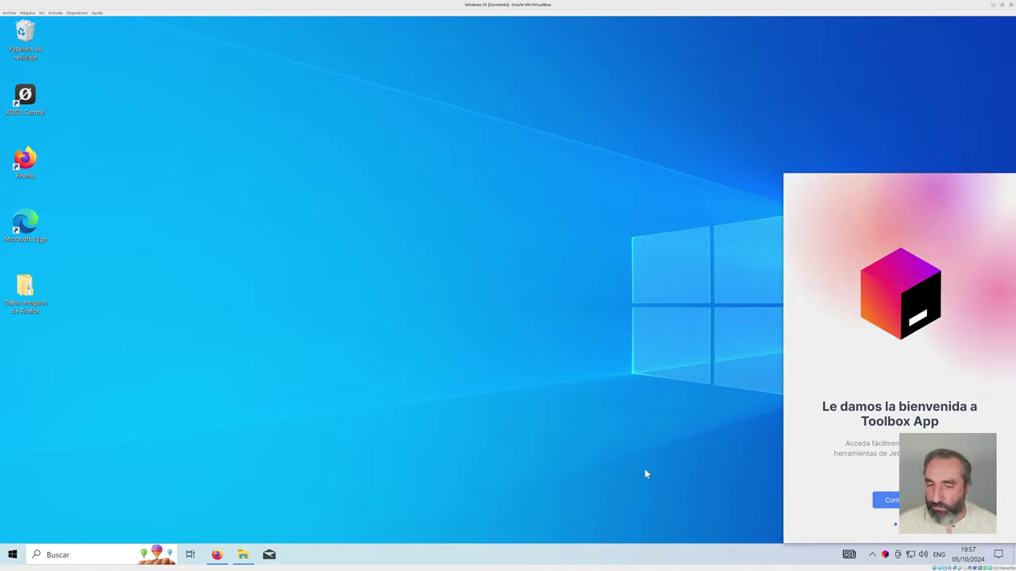
click(899, 501)
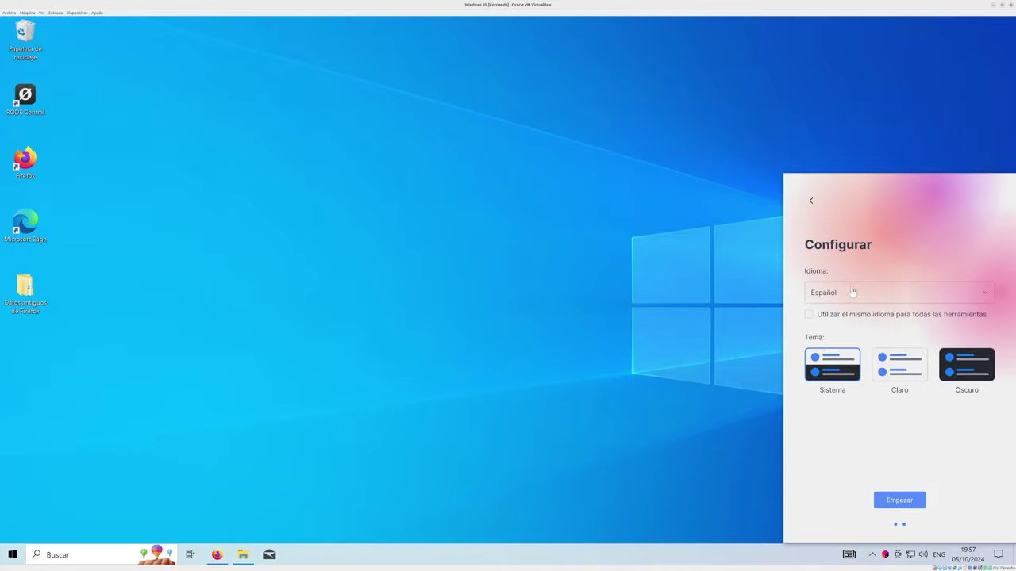
click(963, 367)
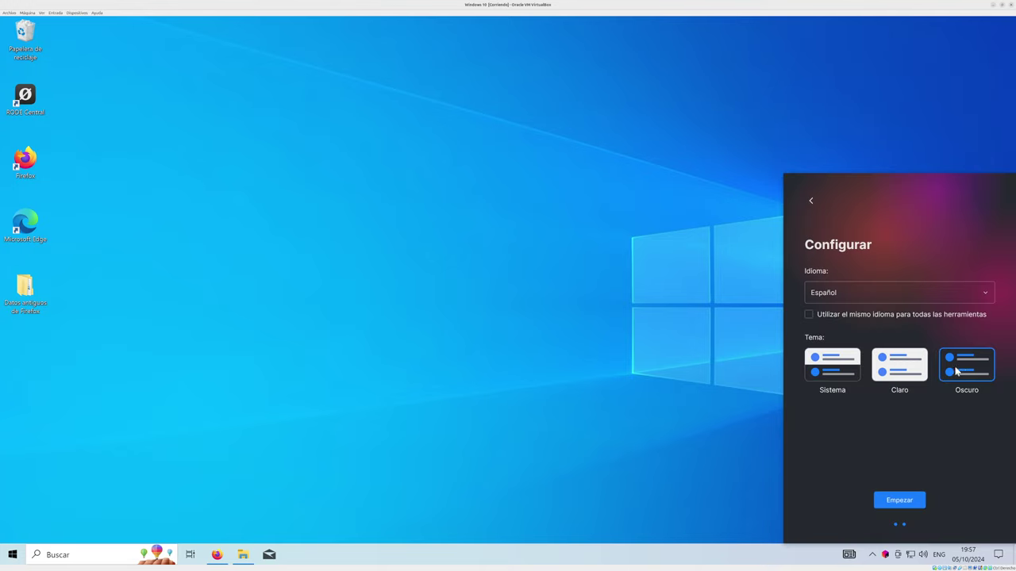
click(900, 502)
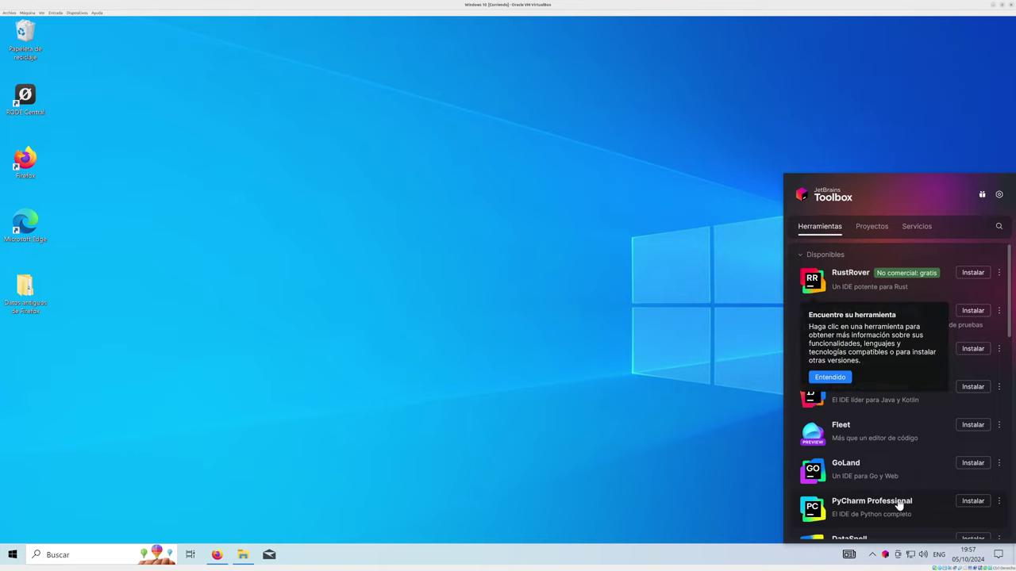
click(830, 378)
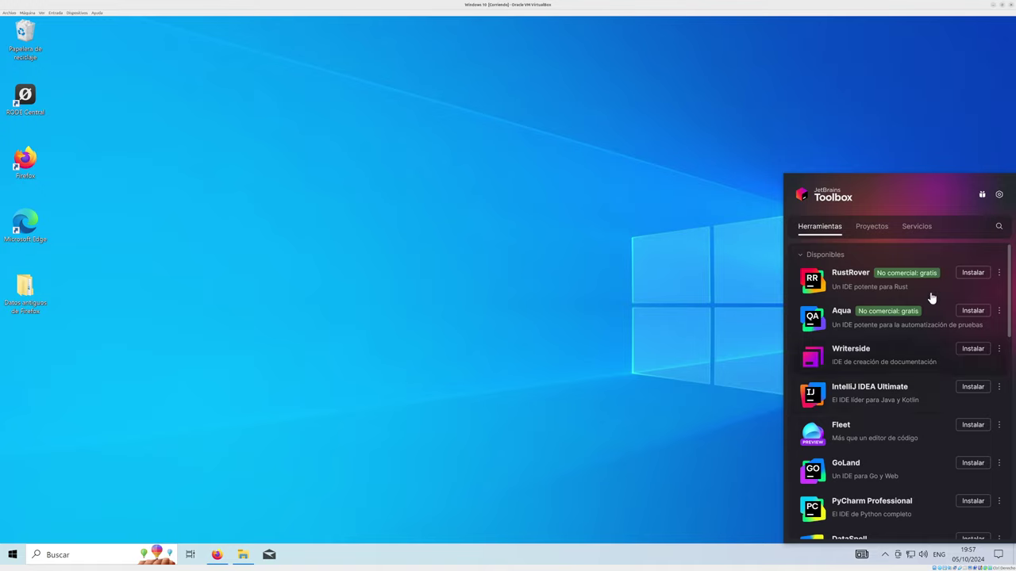
Search the Toolbox tools for "pych" and start installing PyCharm Community
click(1000, 229)
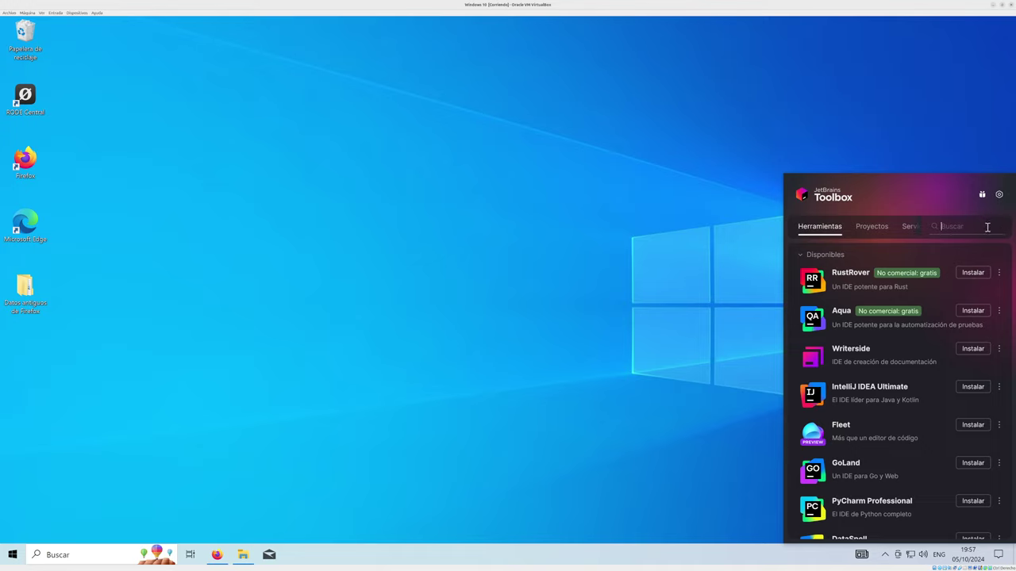
text(pych)
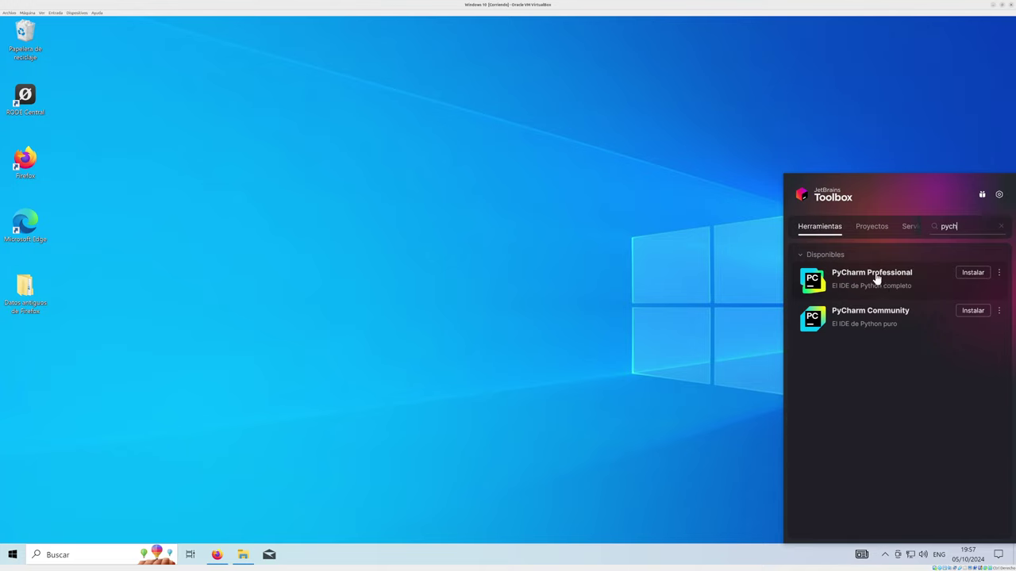
click(970, 311)
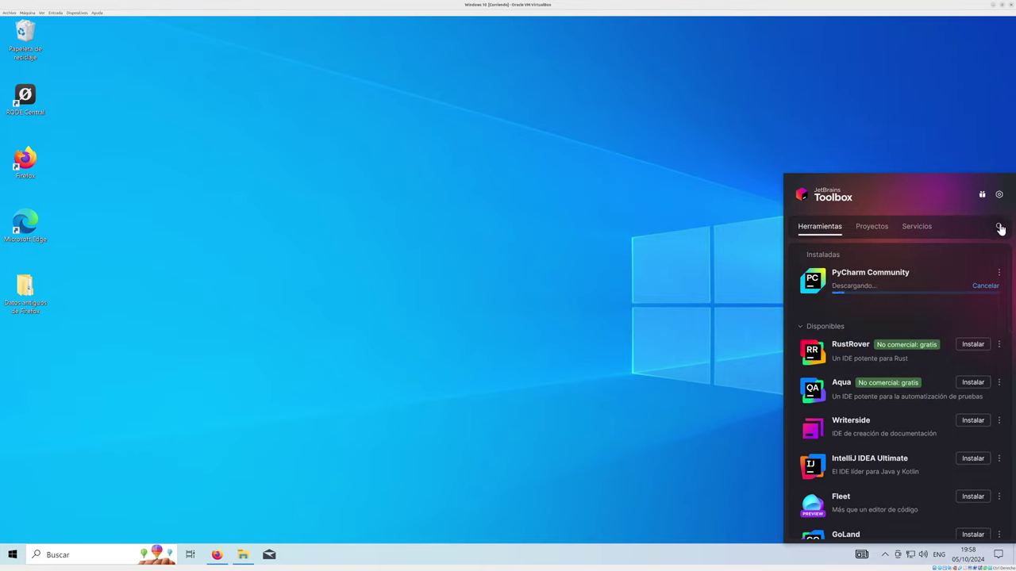
Search the Toolbox tools for "pych" again and start installing PyCharm Professional
click(1000, 227)
text(pych)
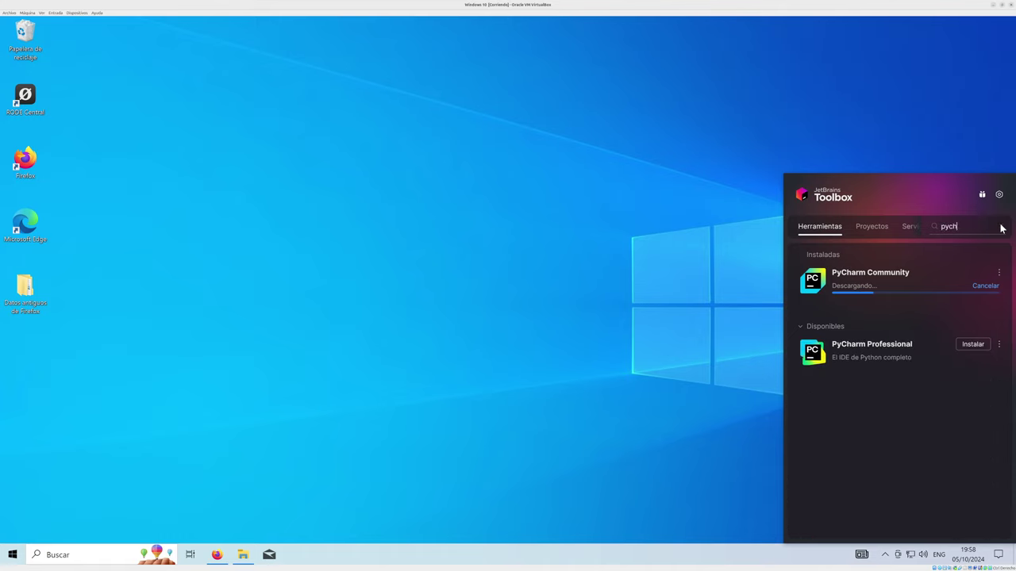
click(973, 344)
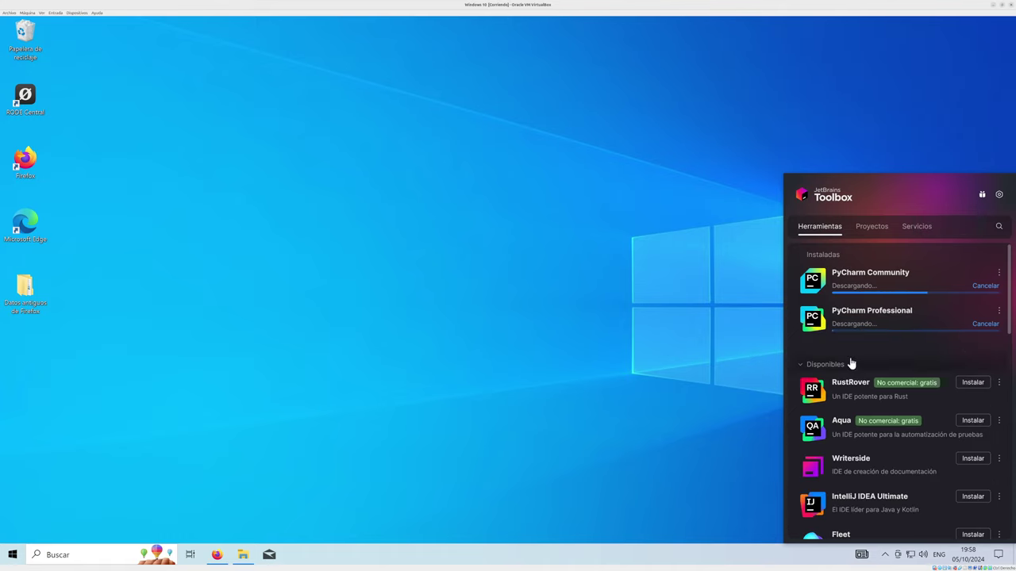
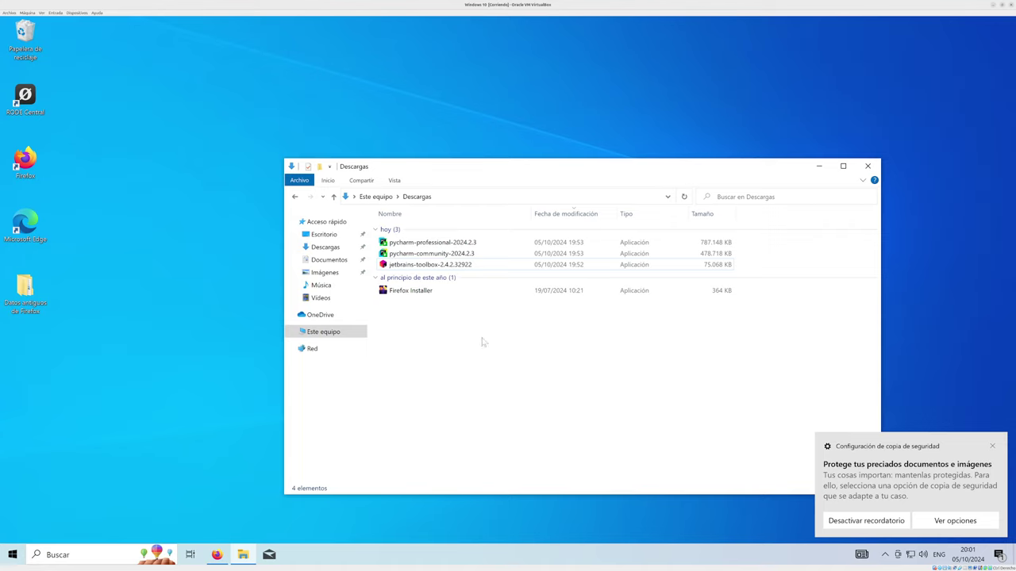
Browse the Archivos de programa and Archivos de programa (x86) folders on Disco local (C:) to examine the installed programs
click(318, 334)
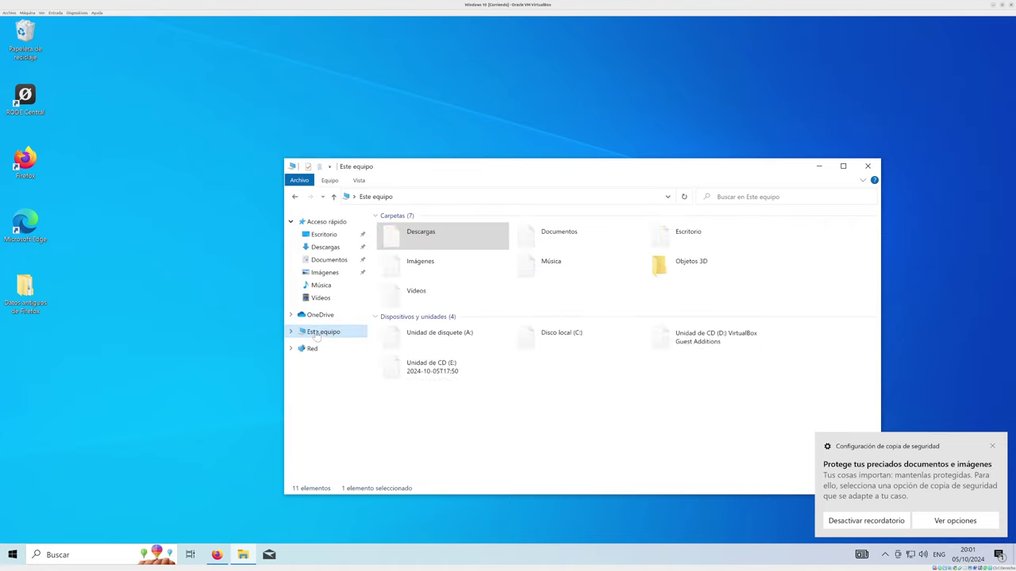
double_click(564, 337)
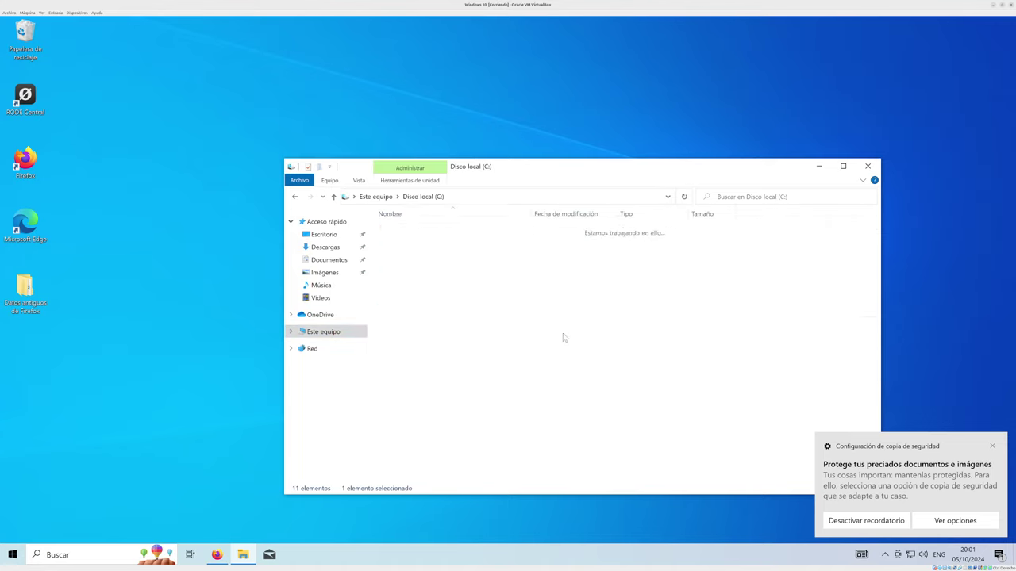
click(435, 231)
double_click(435, 231)
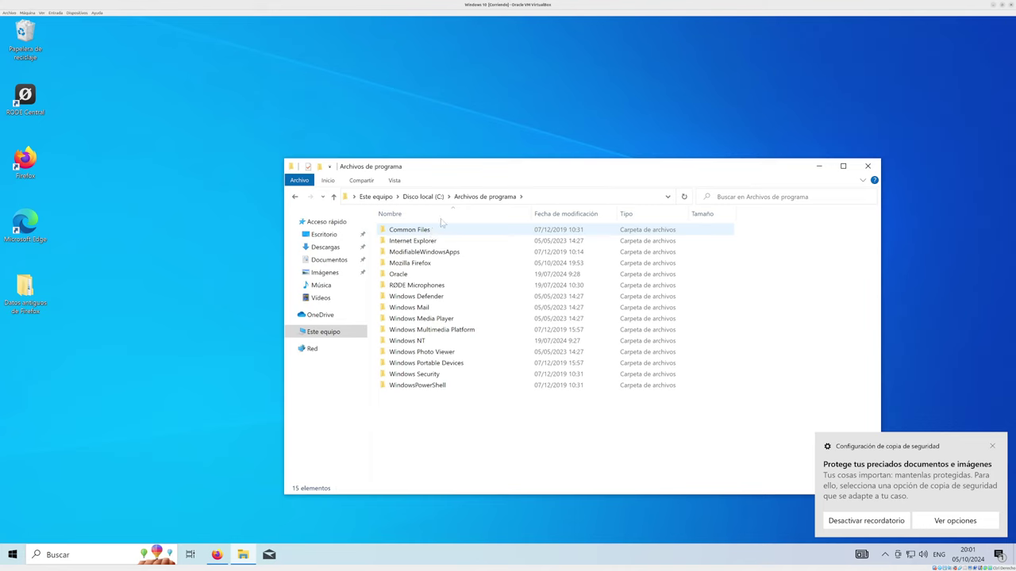
click(429, 197)
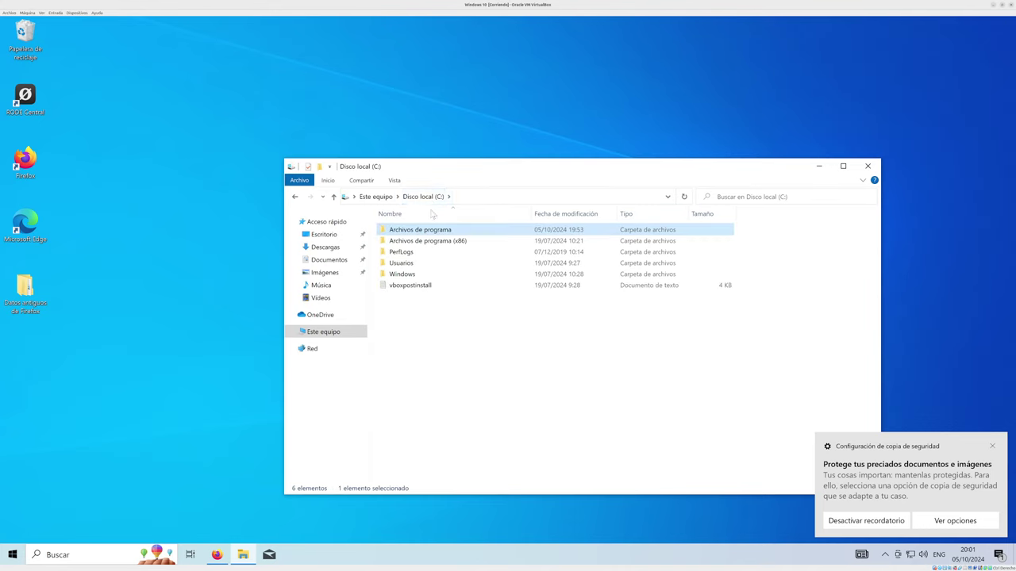
double_click(438, 241)
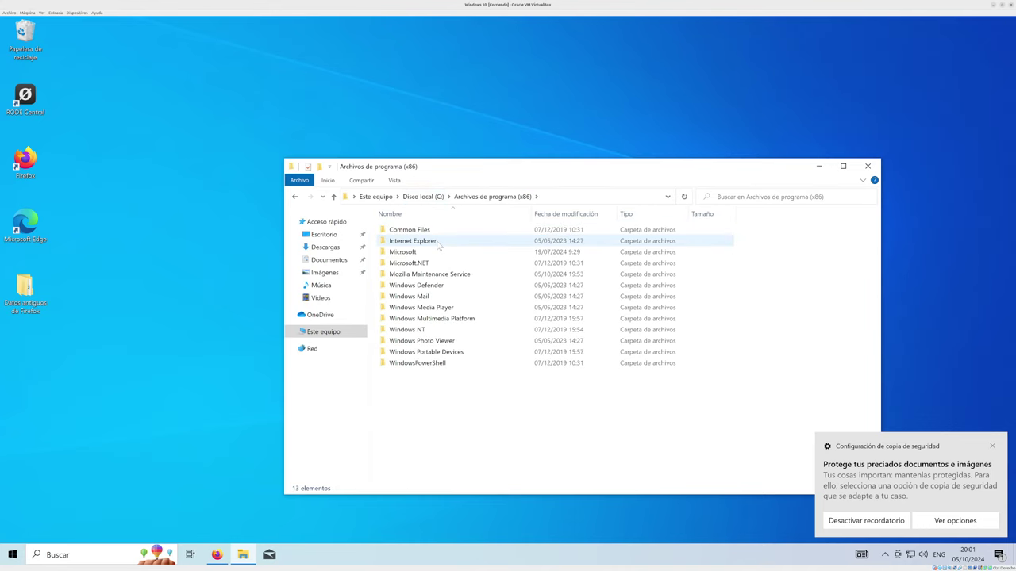
click(425, 197)
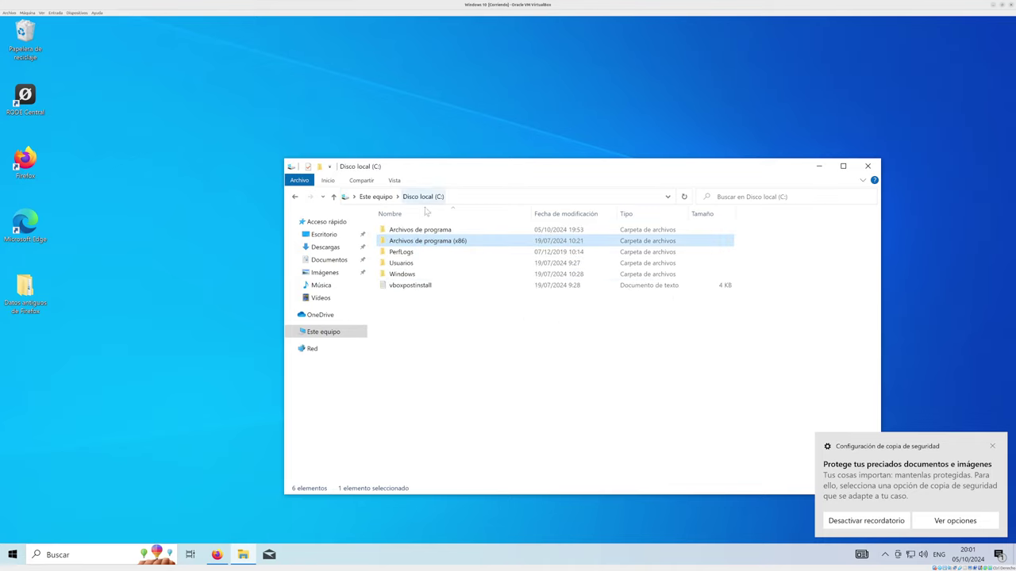
double_click(435, 231)
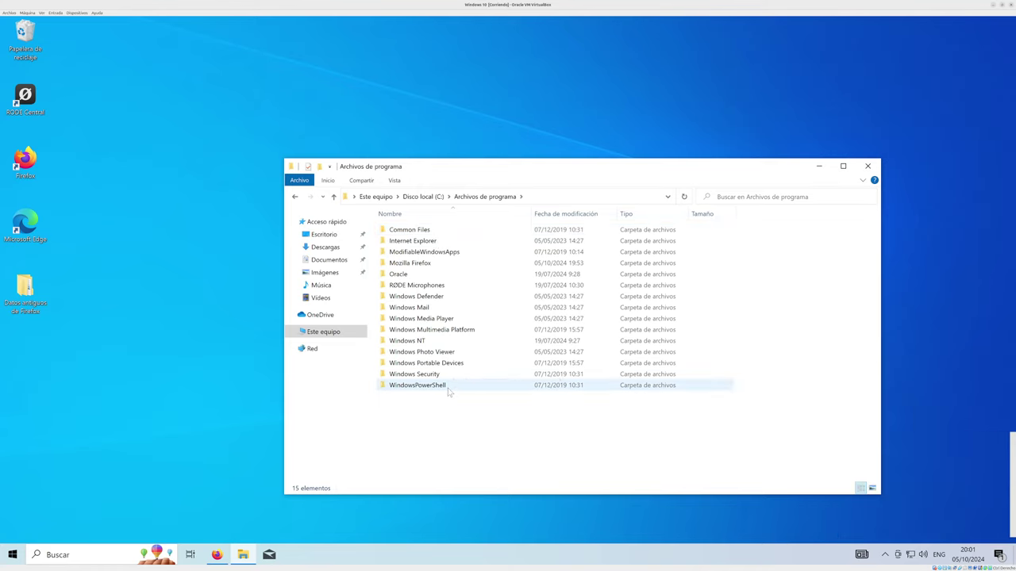
mouse_move(448, 391)
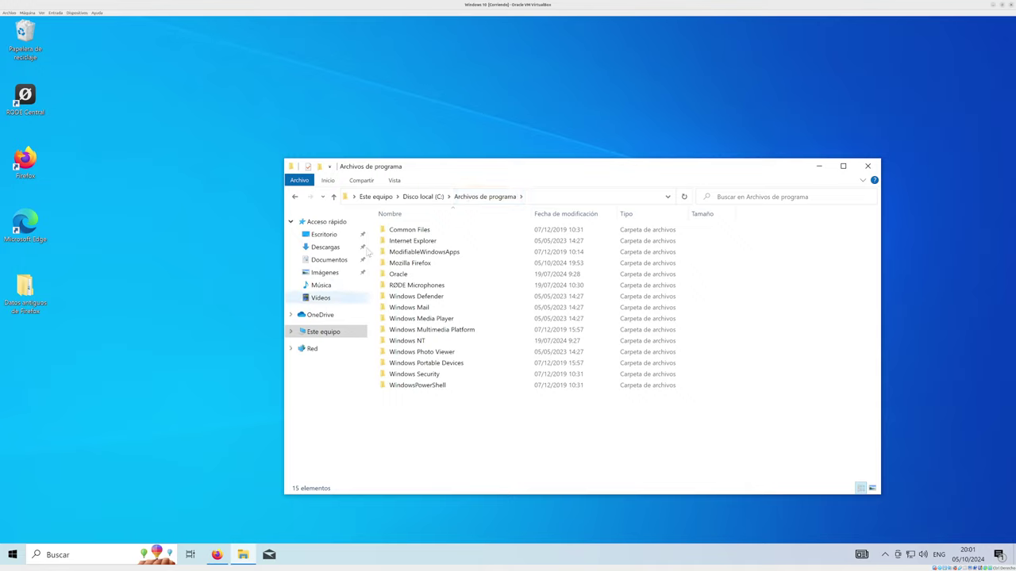
Open the personal user folder inside Usuarios on Disco local (C:) and display its full path
click(423, 197)
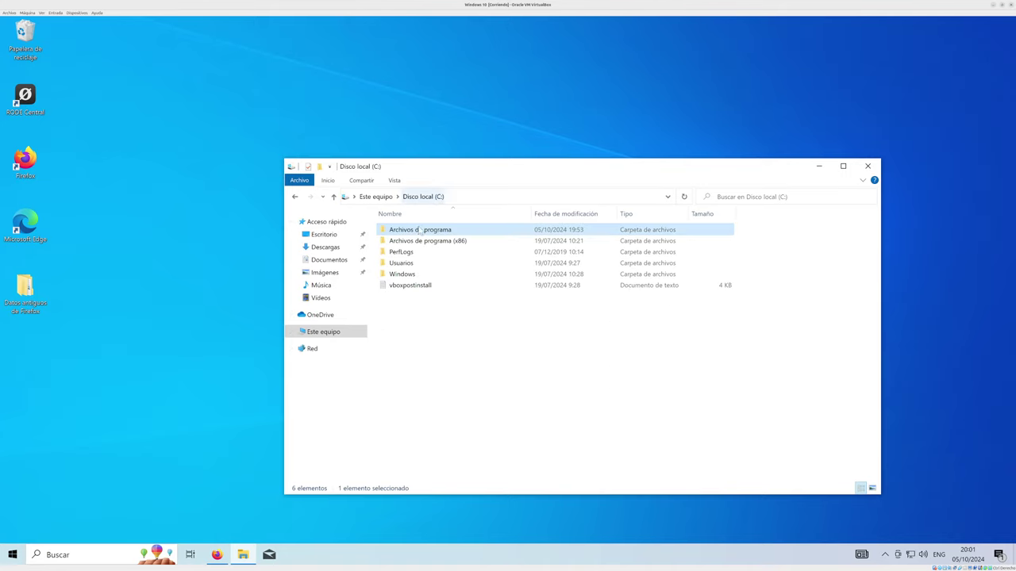
double_click(402, 262)
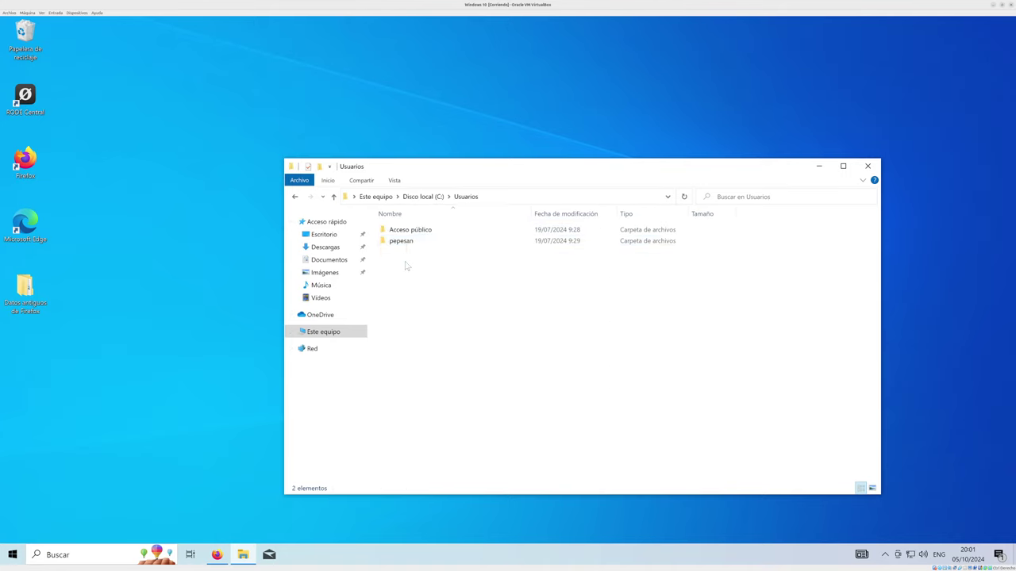
double_click(404, 240)
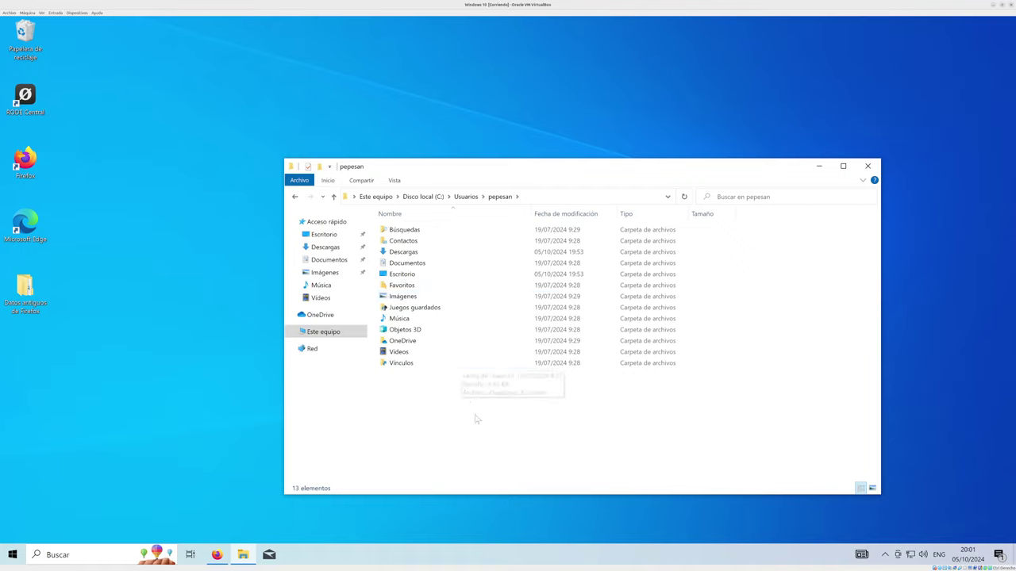
click(598, 193)
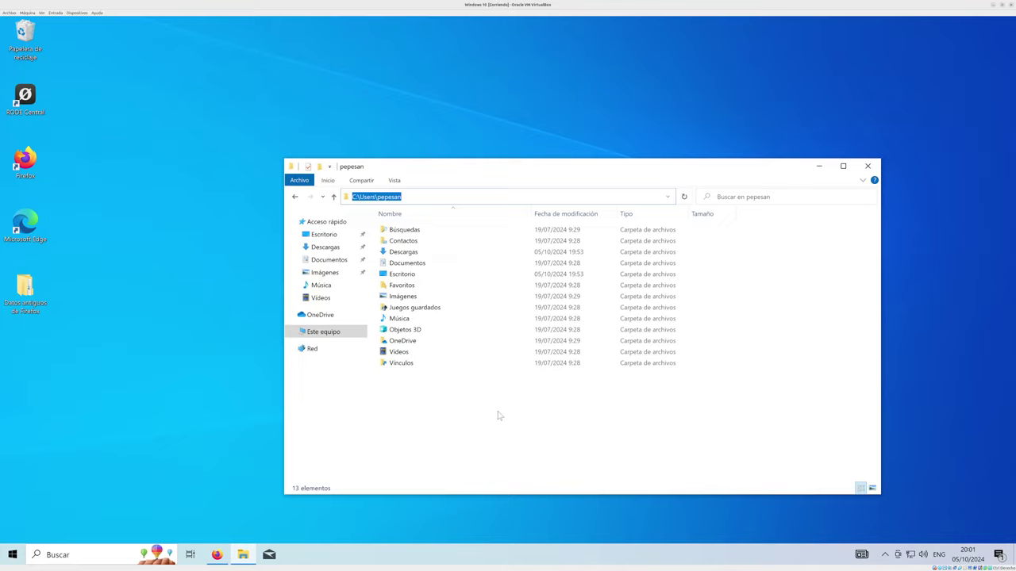
Check the progress of both PyCharm installations in JetBrains Toolbox and minimize the file explorer window
click(884, 555)
click(896, 536)
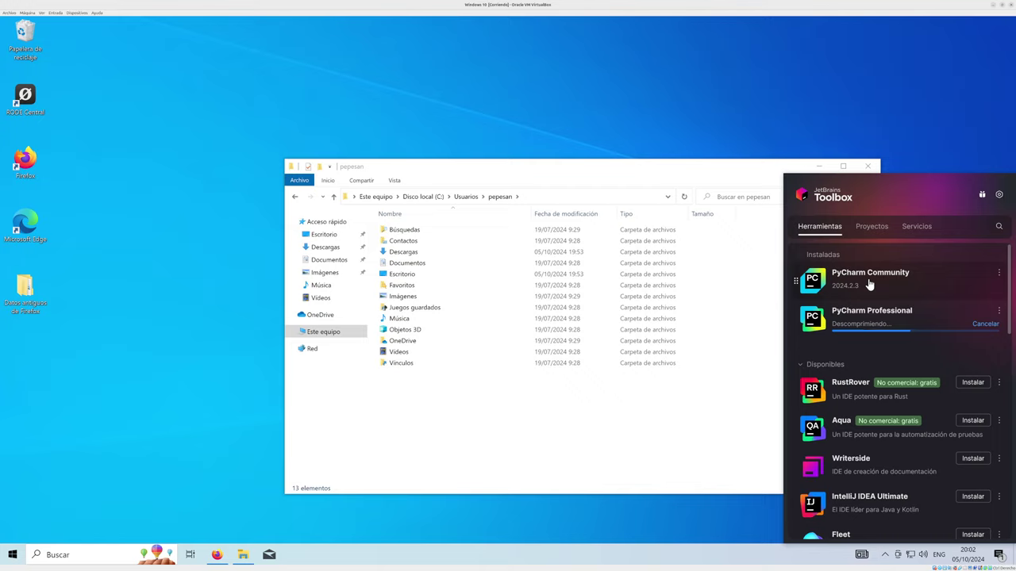
click(713, 169)
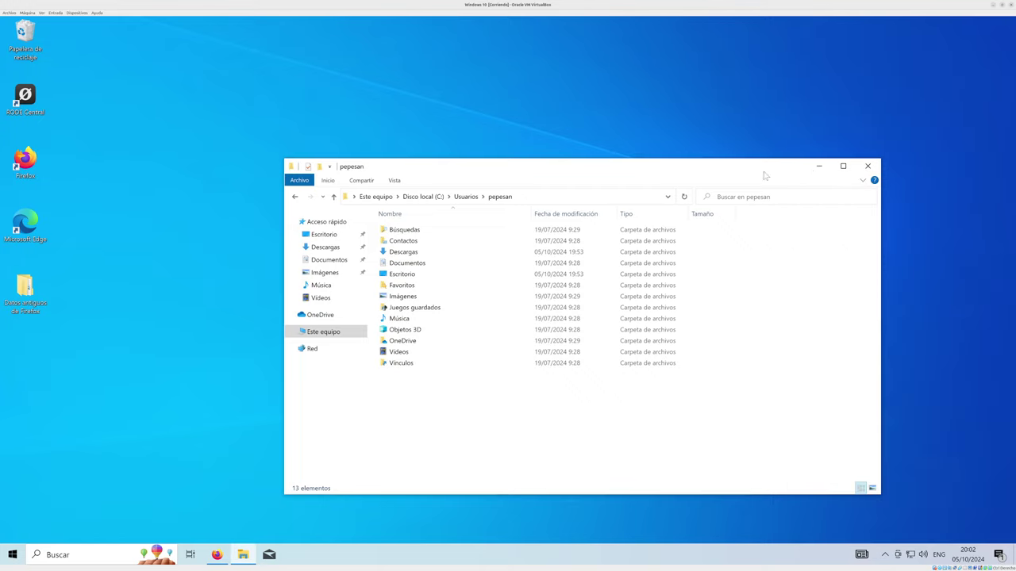
click(818, 165)
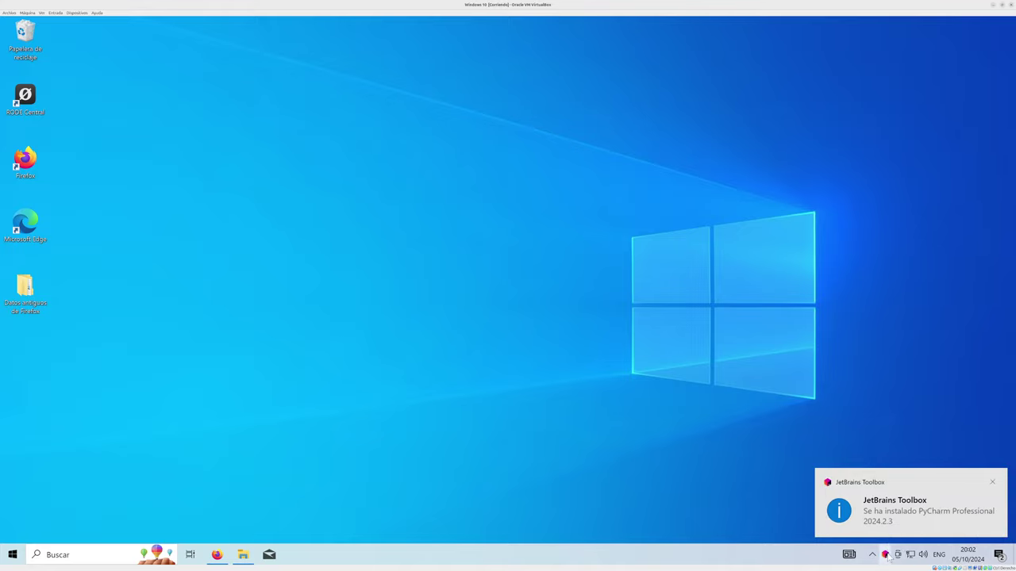
Move the JetBrains Toolbox tray icon into the hidden icons area and check the installed tools in Toolbox
drag(886, 554, 910, 539)
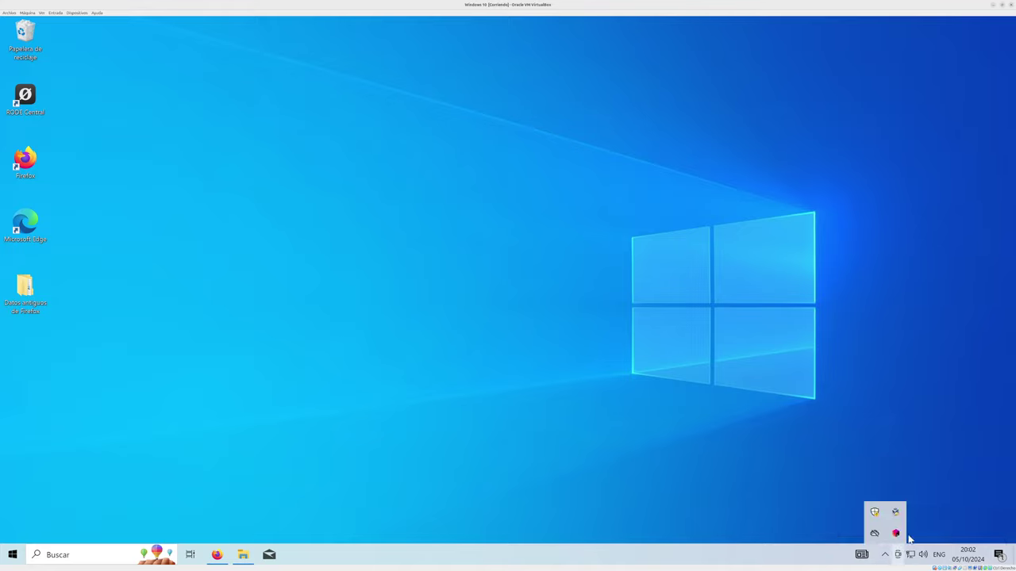
click(895, 533)
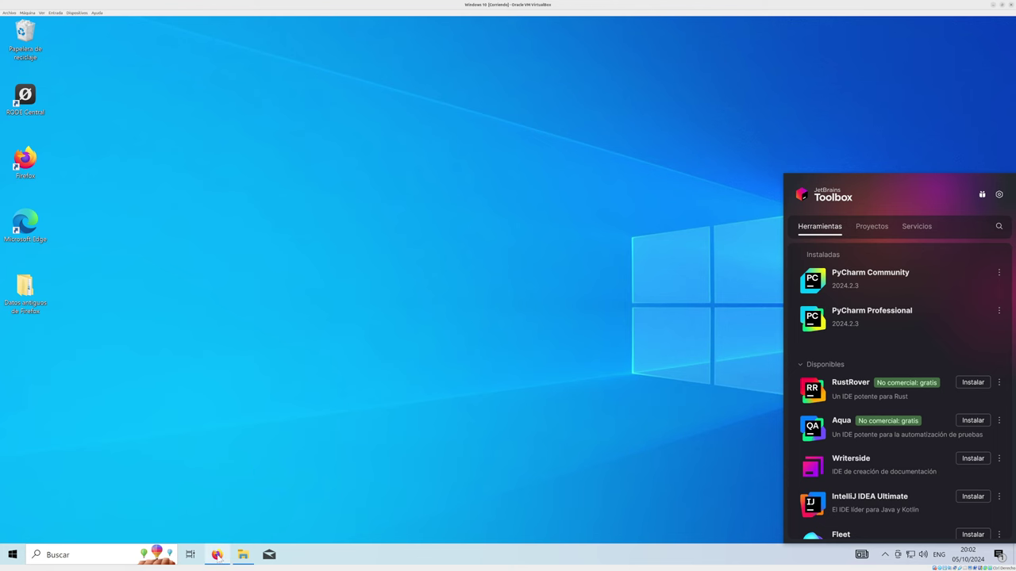
Switch to Firefox, search for "miniconda download" in a new tab and open the Anaconda documentation page on Miniconda
click(216, 554)
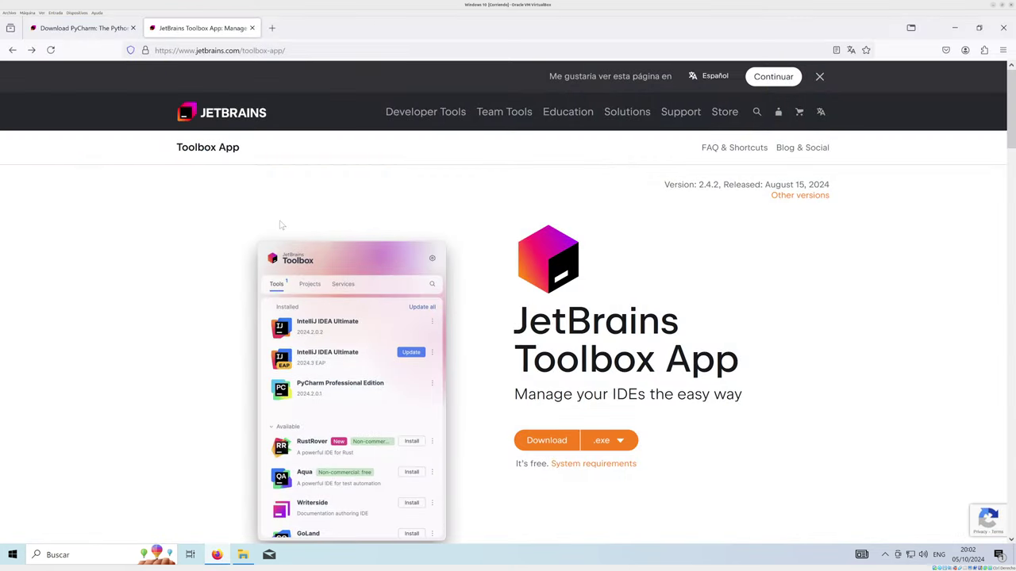
key(ctrl+t)
text(miniconmda d)
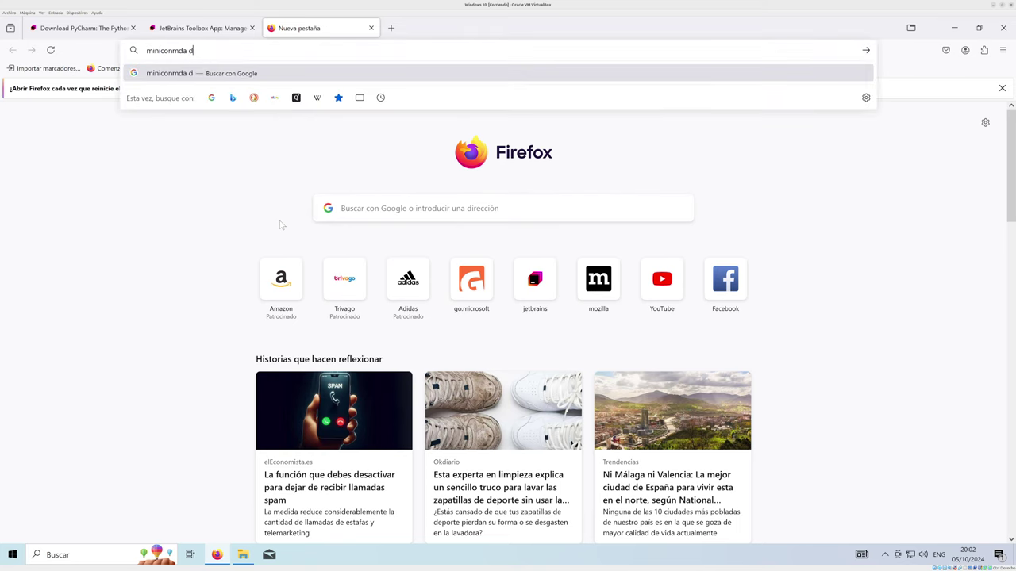
text(ownload)
key(Return)
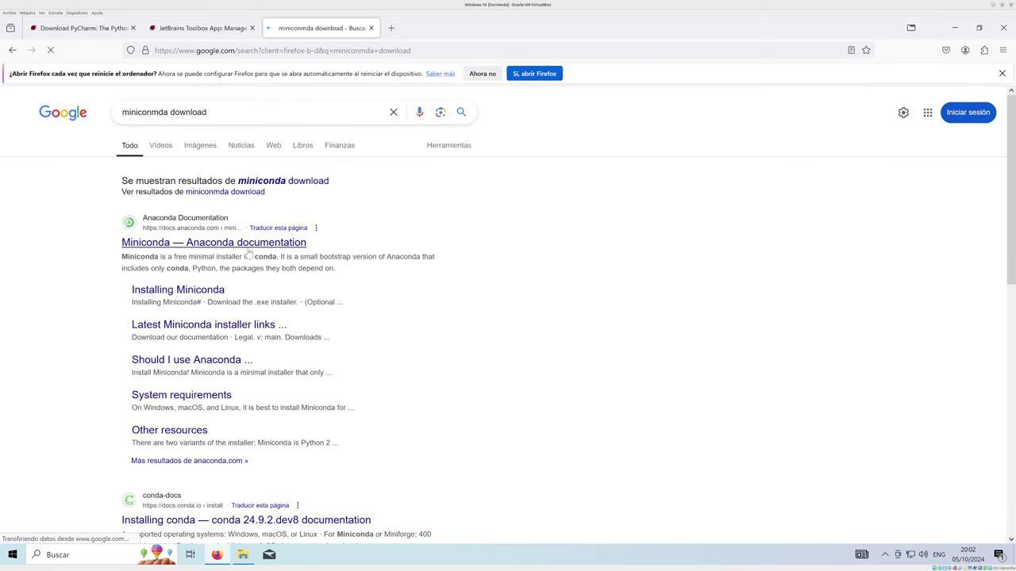
click(233, 247)
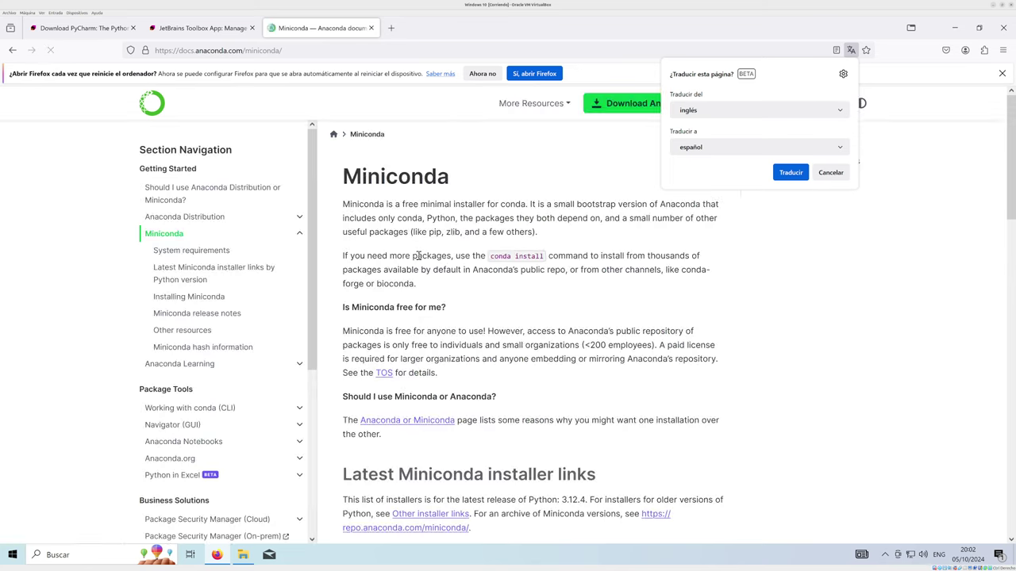
Dismiss the page's translation and cookie prompts, accepting all cookies, and download the Miniconda3 Windows 64-bit installer
click(831, 172)
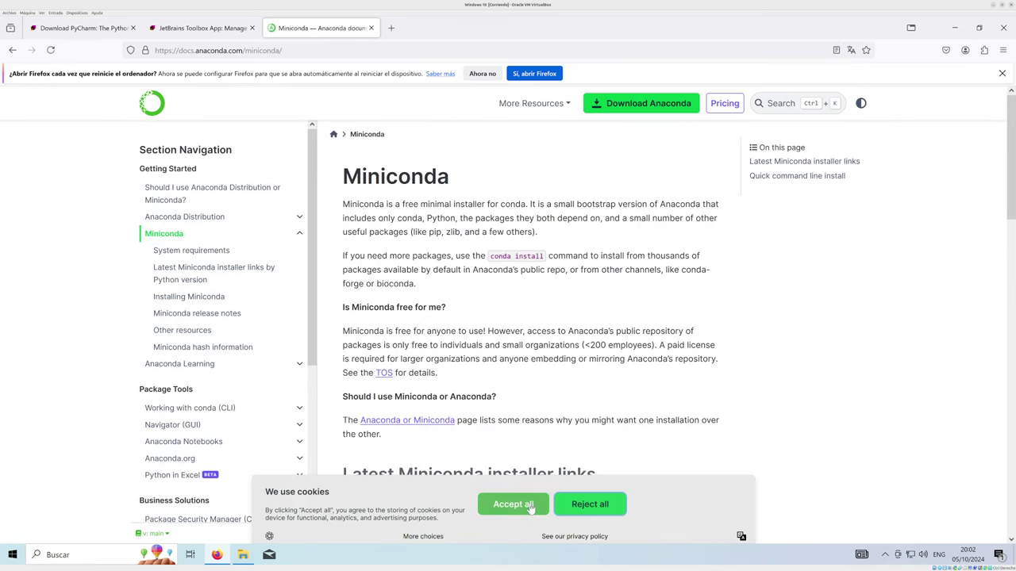
click(530, 505)
scroll(612, 347, down, 5)
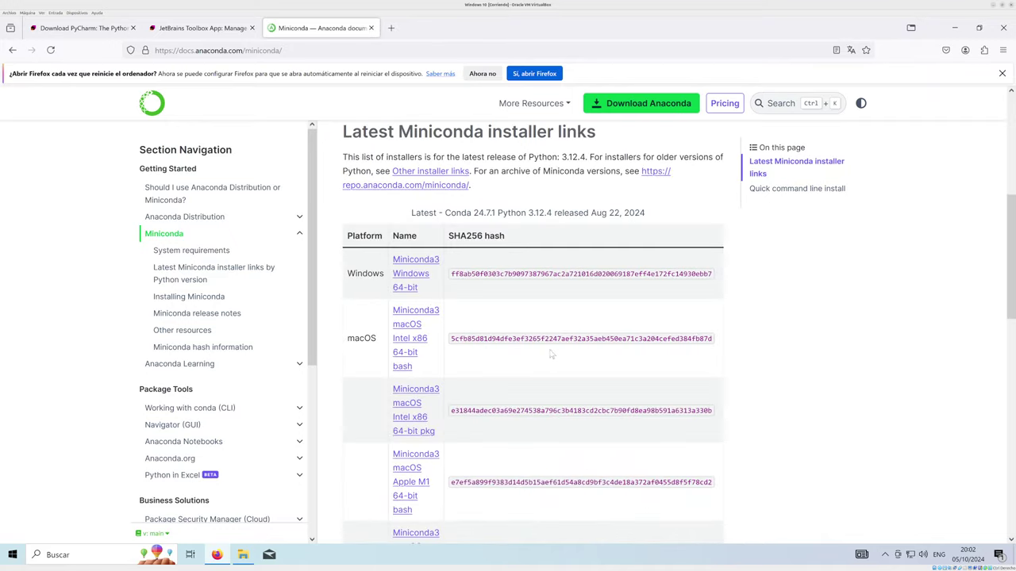
click(410, 275)
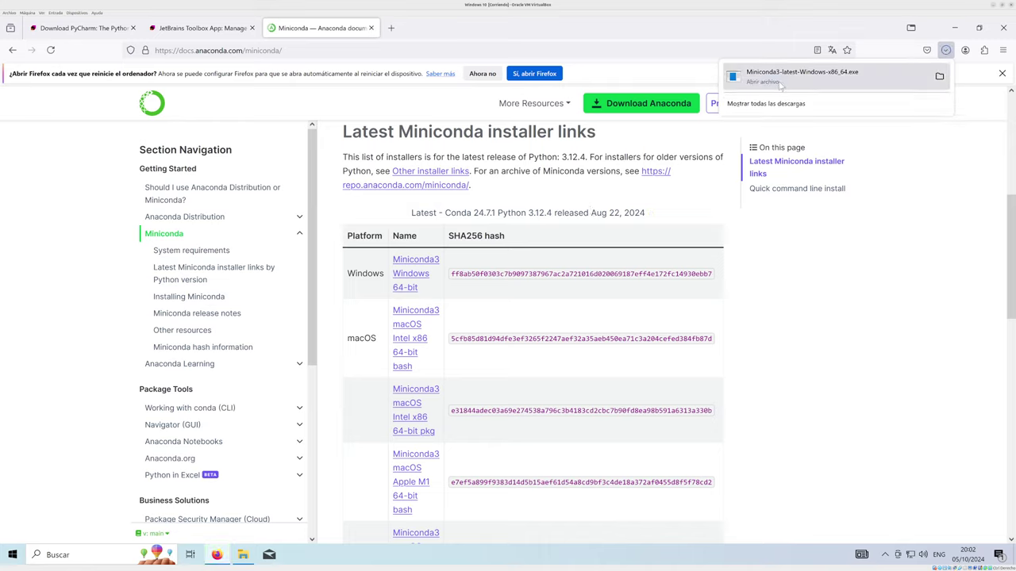
Launch the downloaded Miniconda3 installer, agree to its license and choose the Just Me (recommended) installation type
click(781, 85)
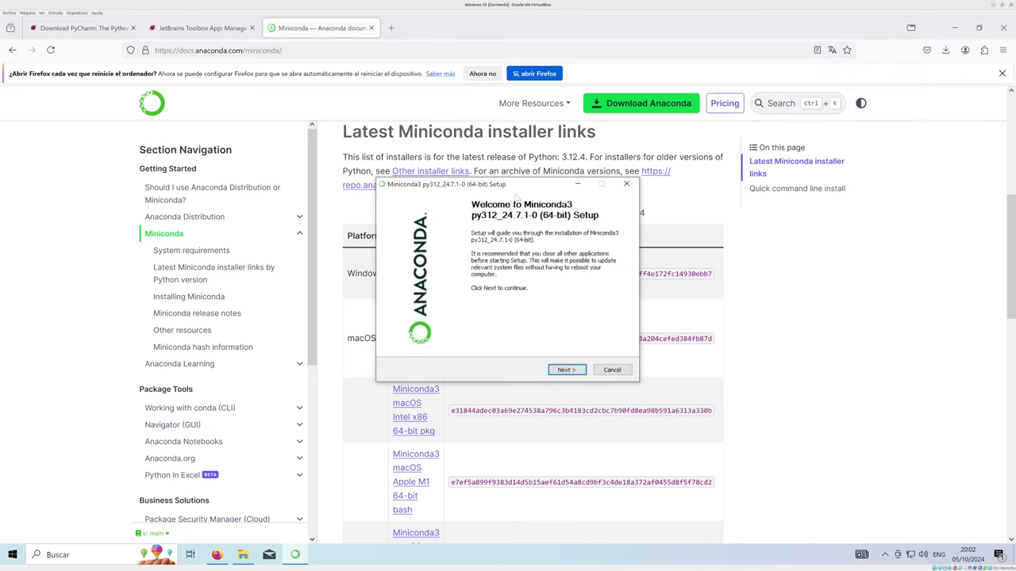
click(577, 374)
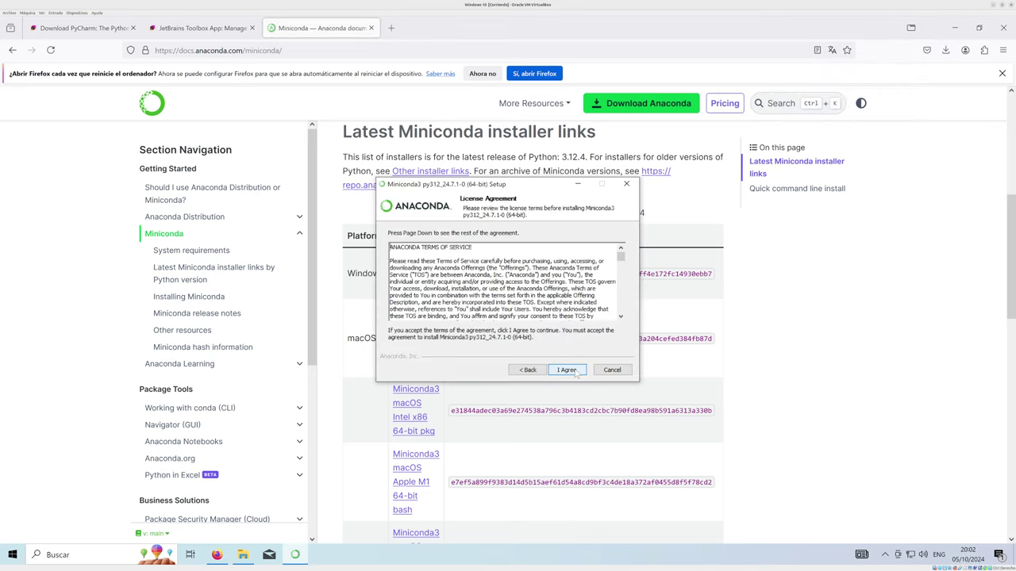
click(577, 374)
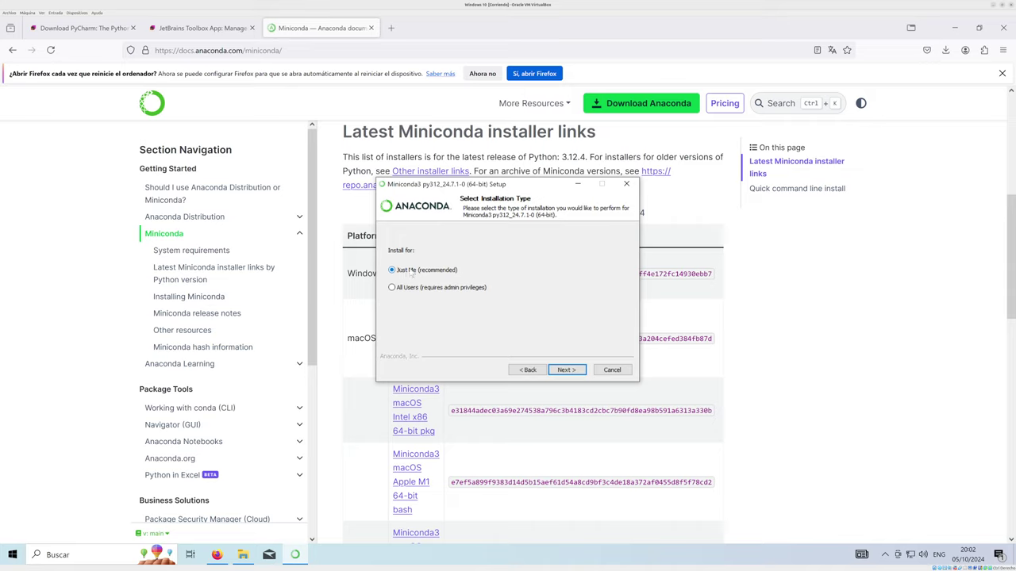
click(572, 371)
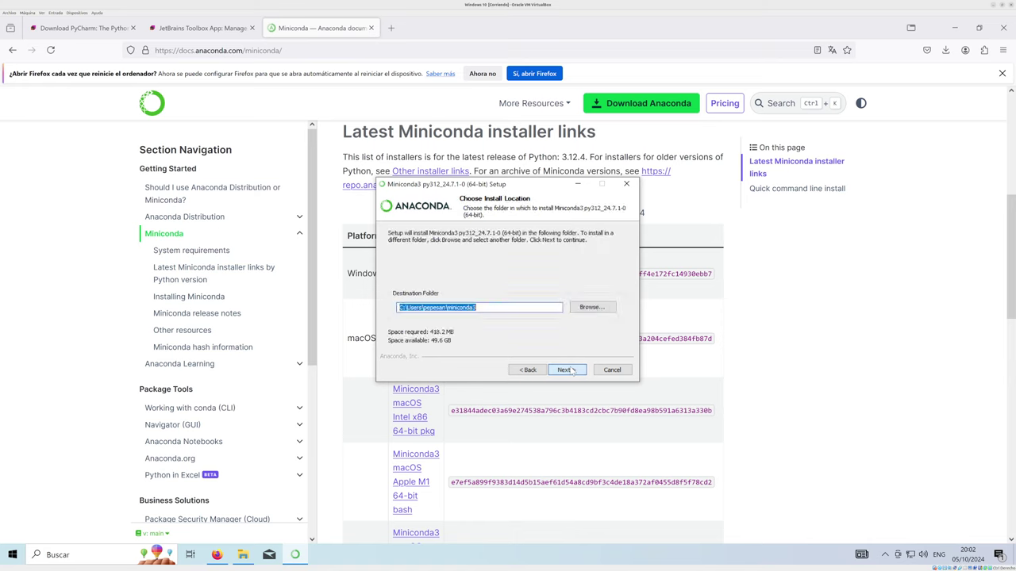
Examine the destination folder path and accept the default miniconda3 folder inside the personal user folder
click(487, 310)
double_click(465, 308)
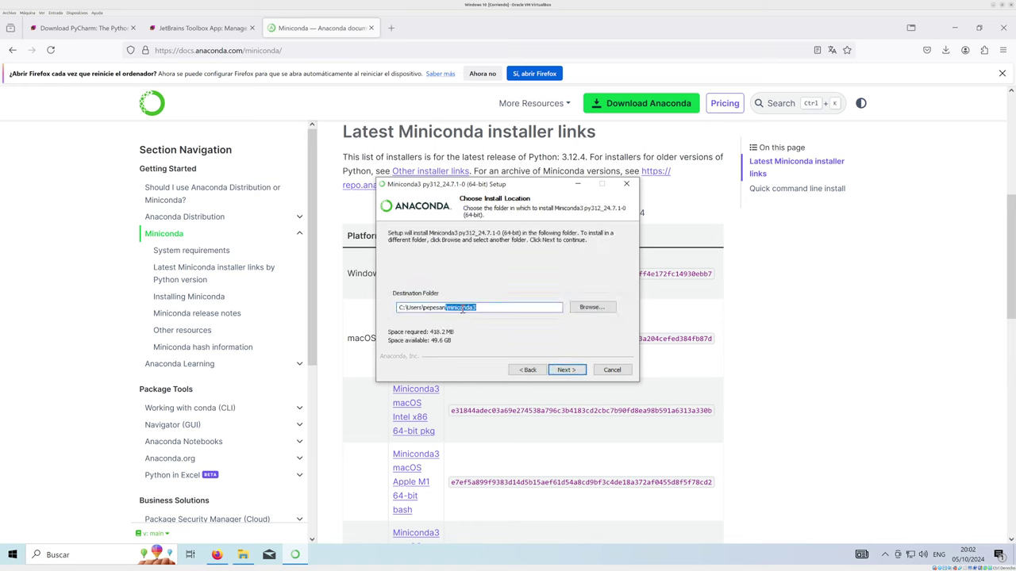
click(450, 308)
drag(448, 308, 489, 309)
click(571, 370)
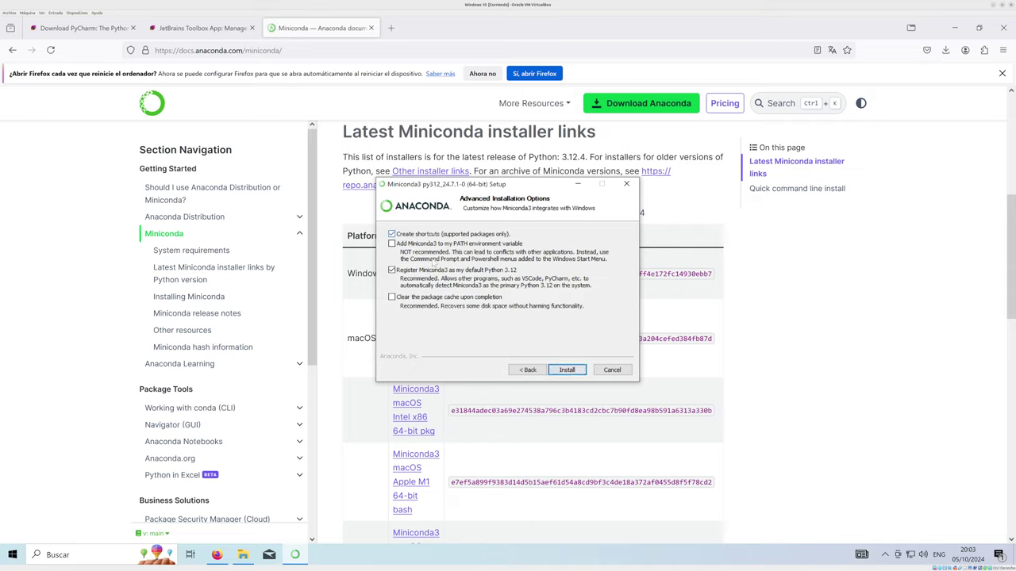
Enable adding Miniconda3 to the PATH environment variable, install it and finish the setup with both help pages opening
click(392, 243)
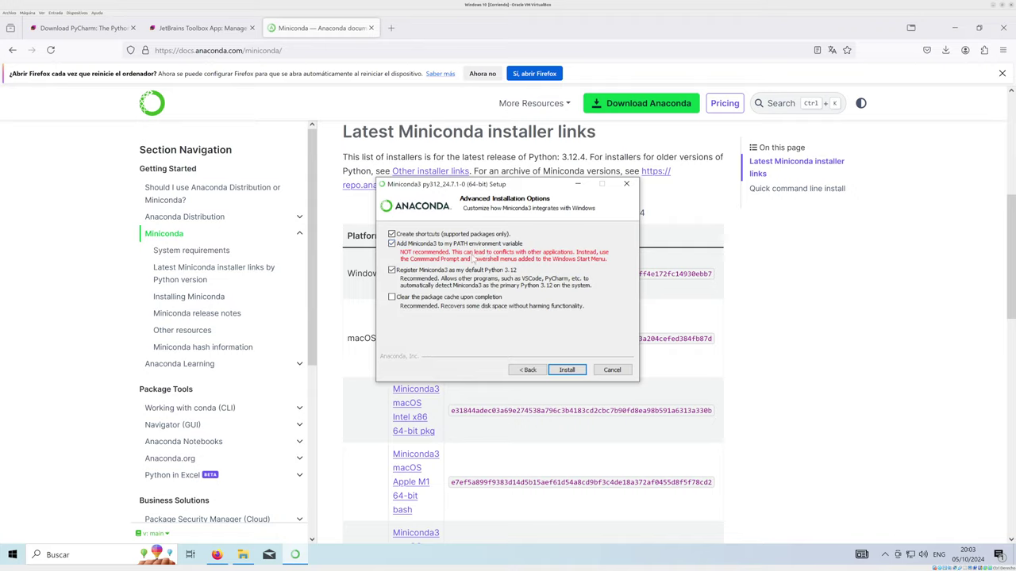
click(573, 372)
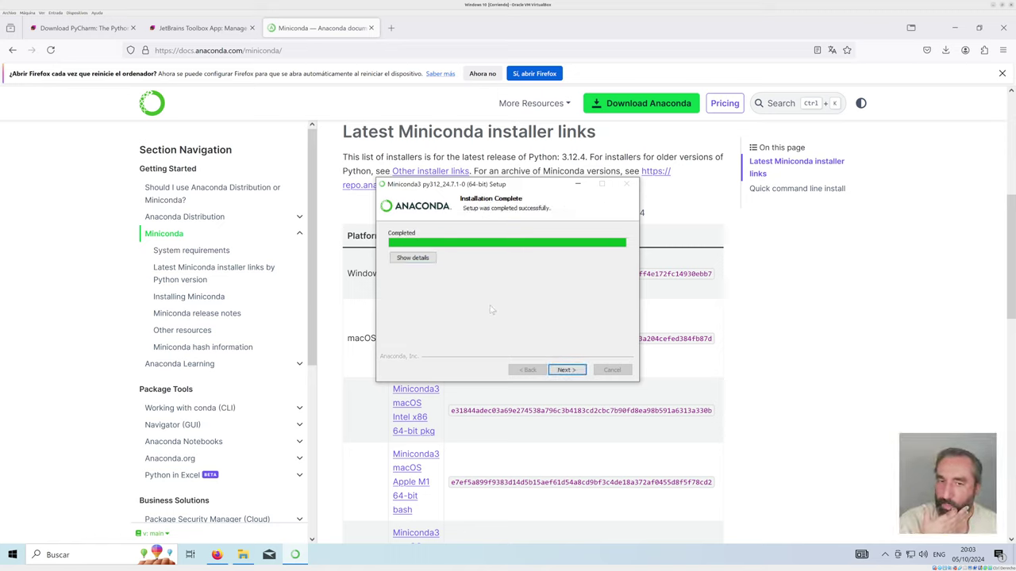
click(568, 371)
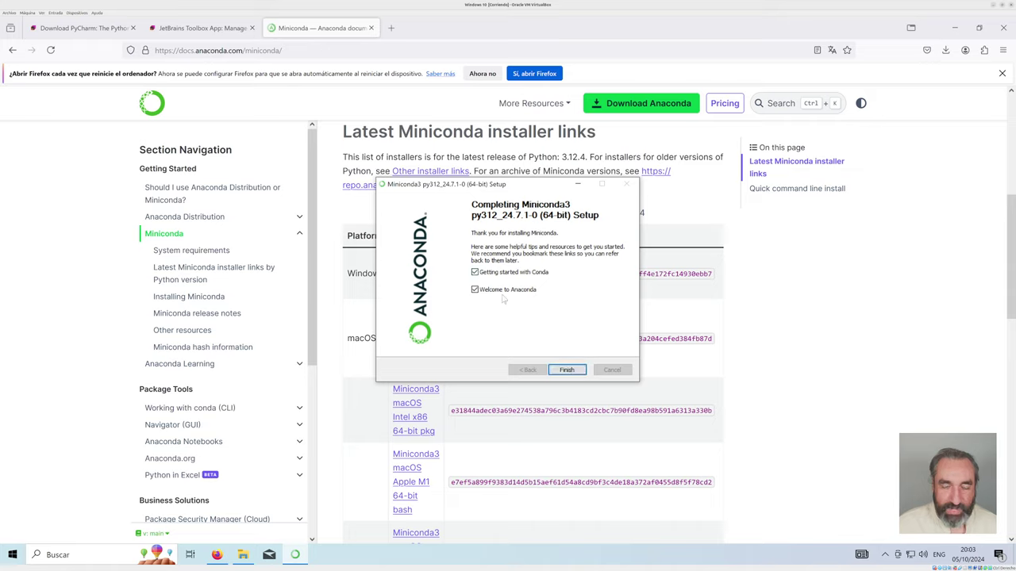
click(567, 371)
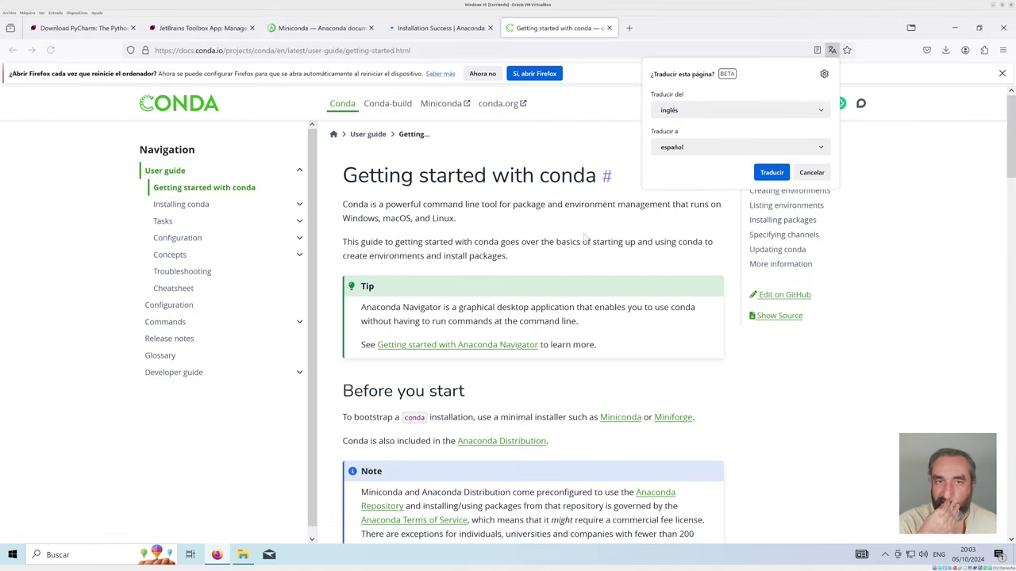
Read the Getting started with conda page down to how to start conda on Windows and create environments
drag(419, 175, 576, 191)
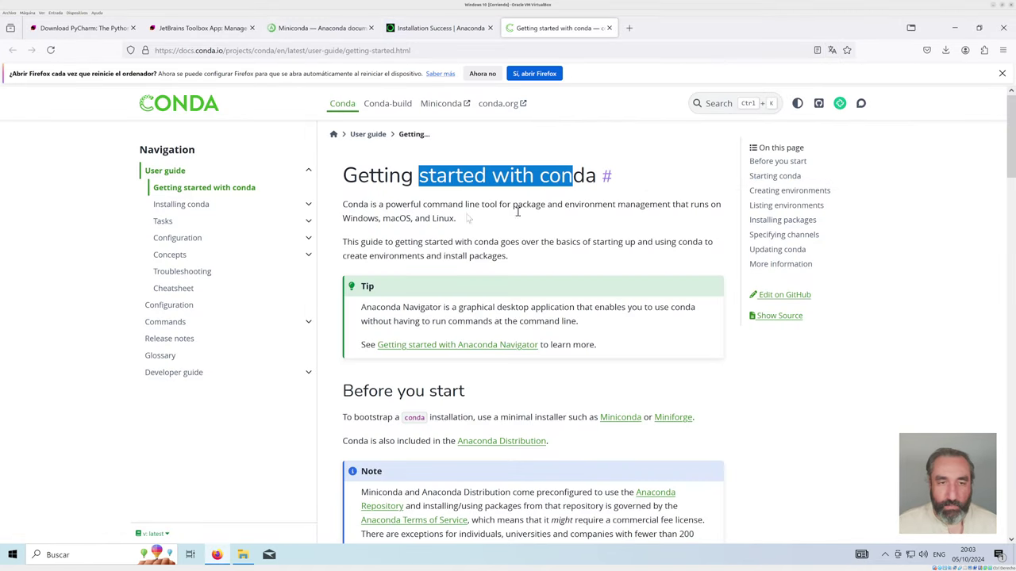
drag(350, 219, 358, 219)
click(570, 393)
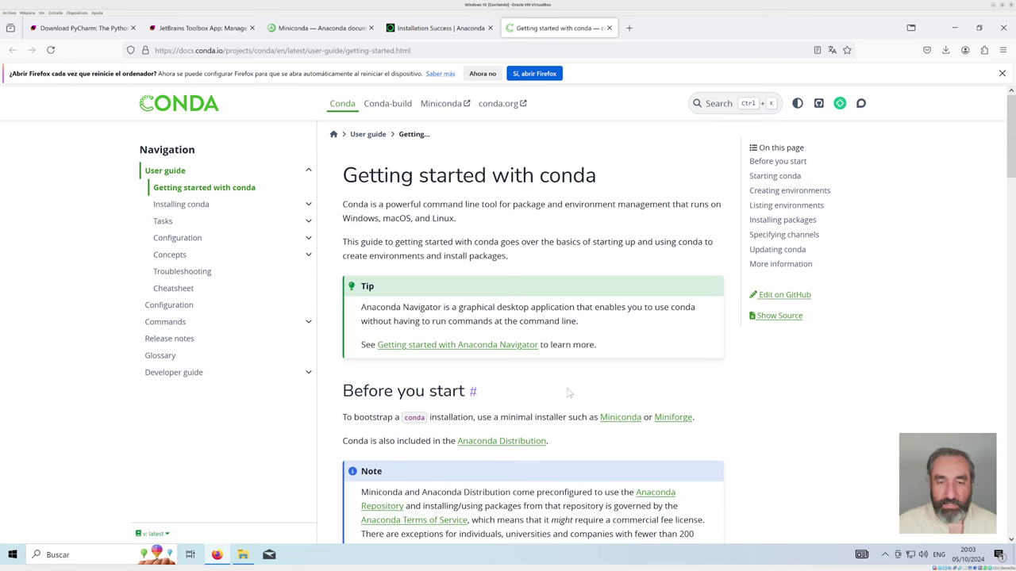
scroll(567, 384, down, 4)
scroll(567, 385, down, 3)
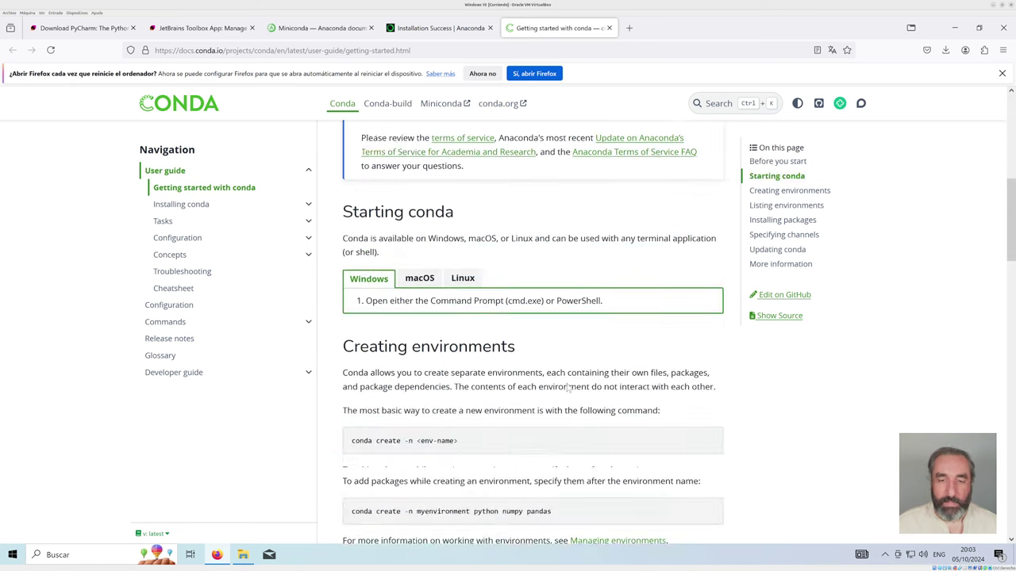
drag(429, 220, 510, 225)
click(577, 238)
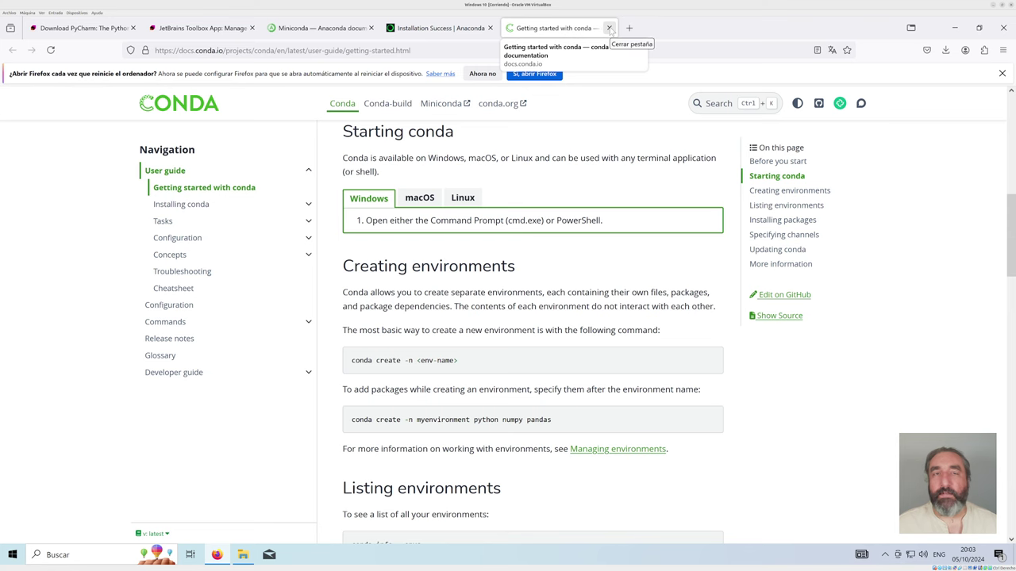
Close the conda guide, Installation Success and Miniconda tabs, and close the Firefox window
click(610, 27)
click(489, 28)
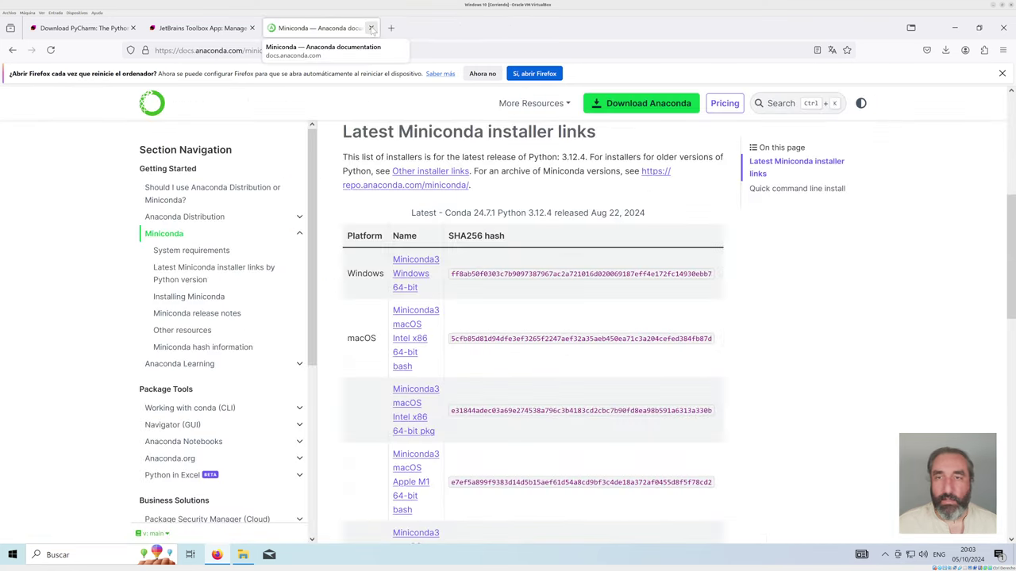
click(370, 28)
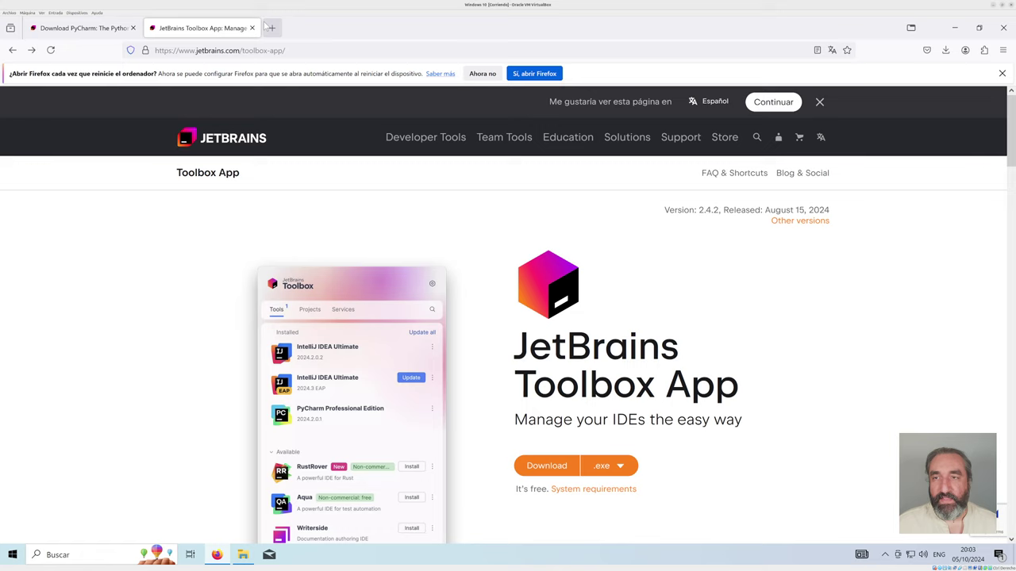
click(1003, 28)
Search Windows for "pych" and launch PyCharm Community
click(13, 554)
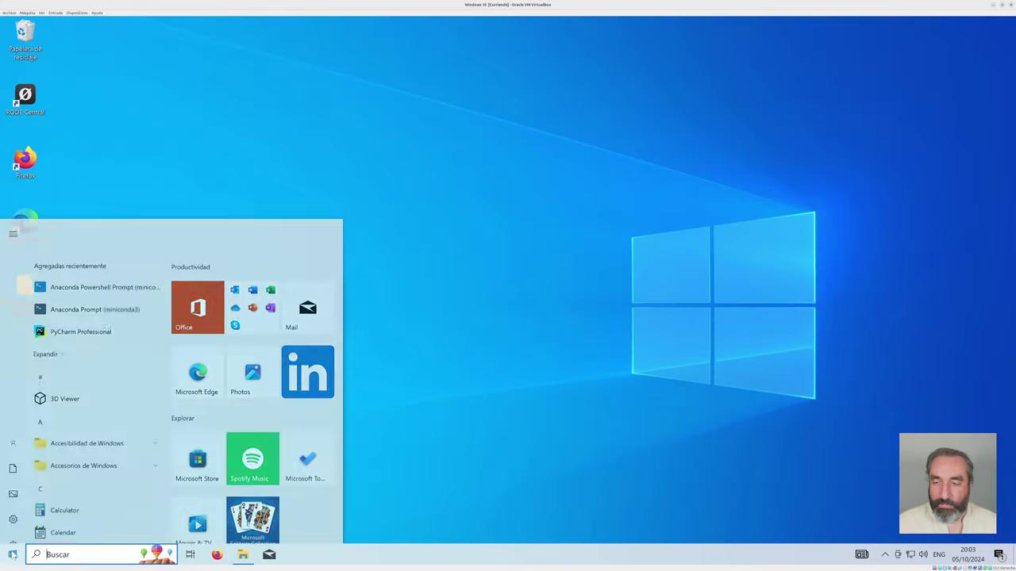
text(pych)
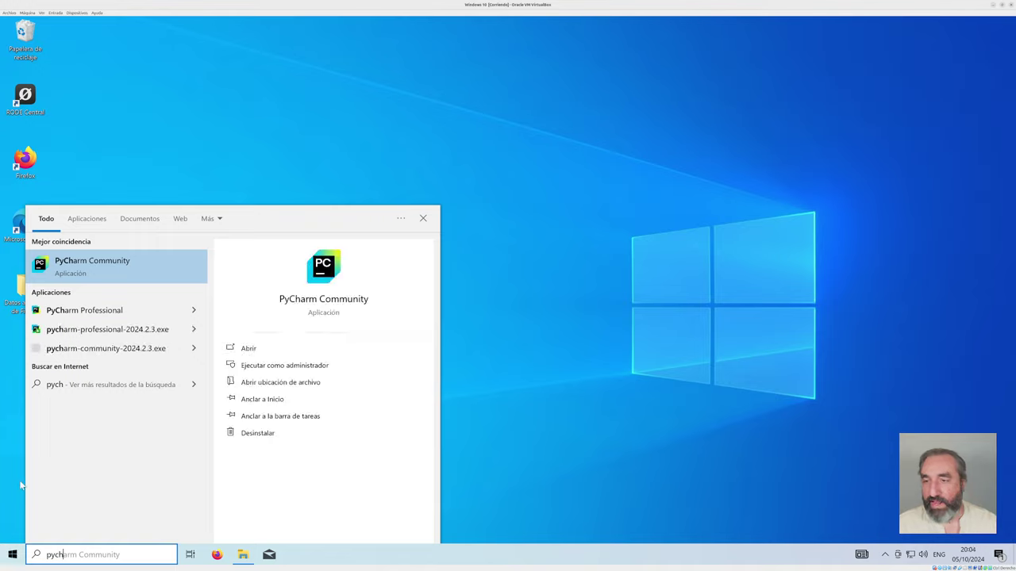
click(129, 268)
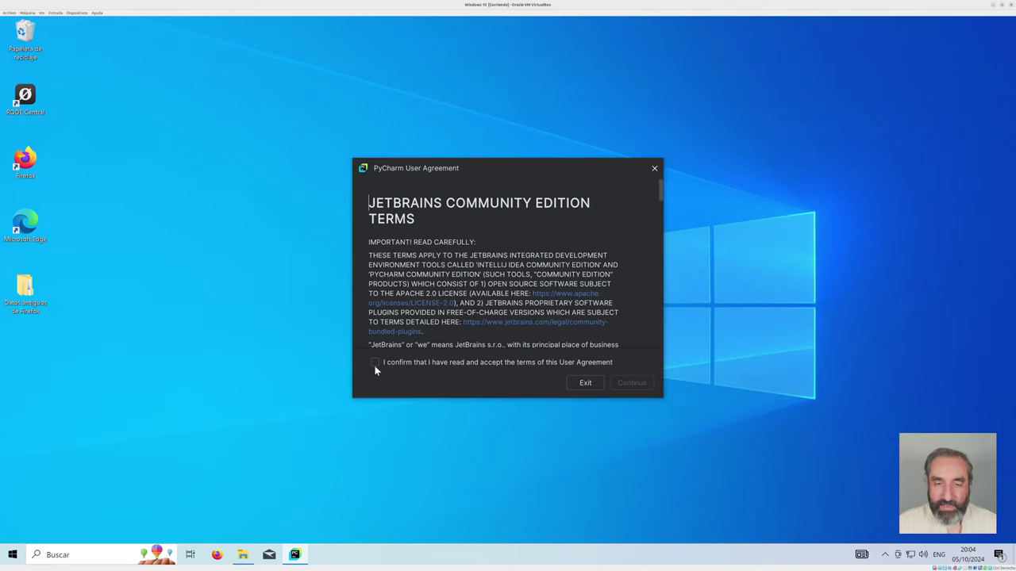
Accept the PyCharm User Agreement and decline sending anonymous statistics
click(376, 363)
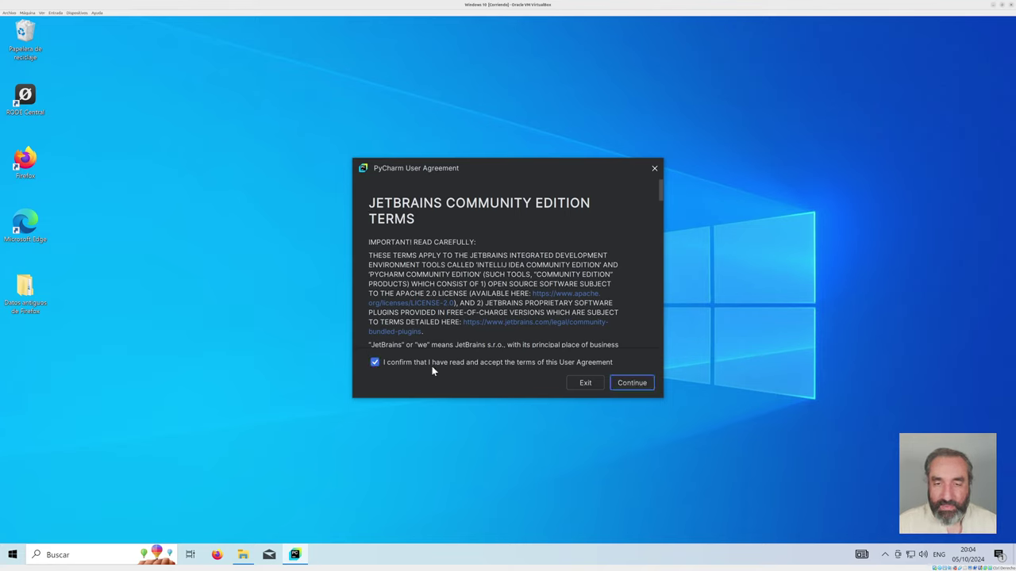
click(633, 383)
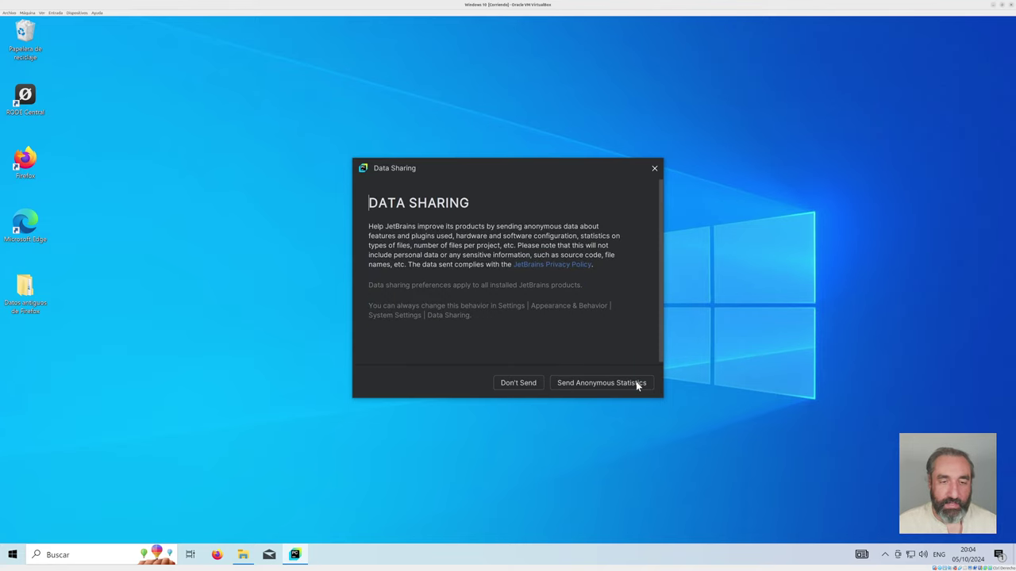
click(518, 384)
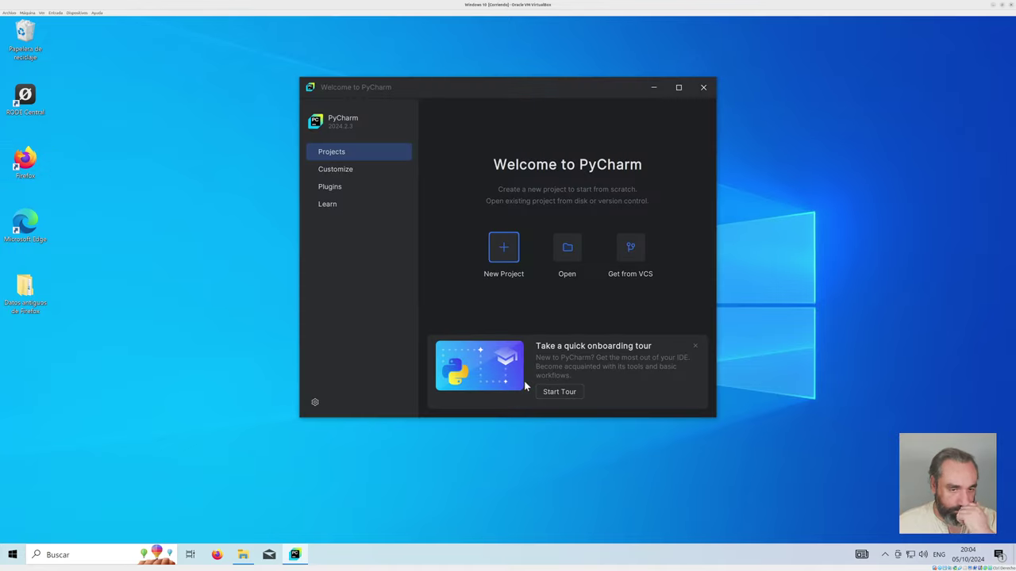
Maximize the Welcome to PyCharm window
drag(526, 91, 399, 61)
click(548, 57)
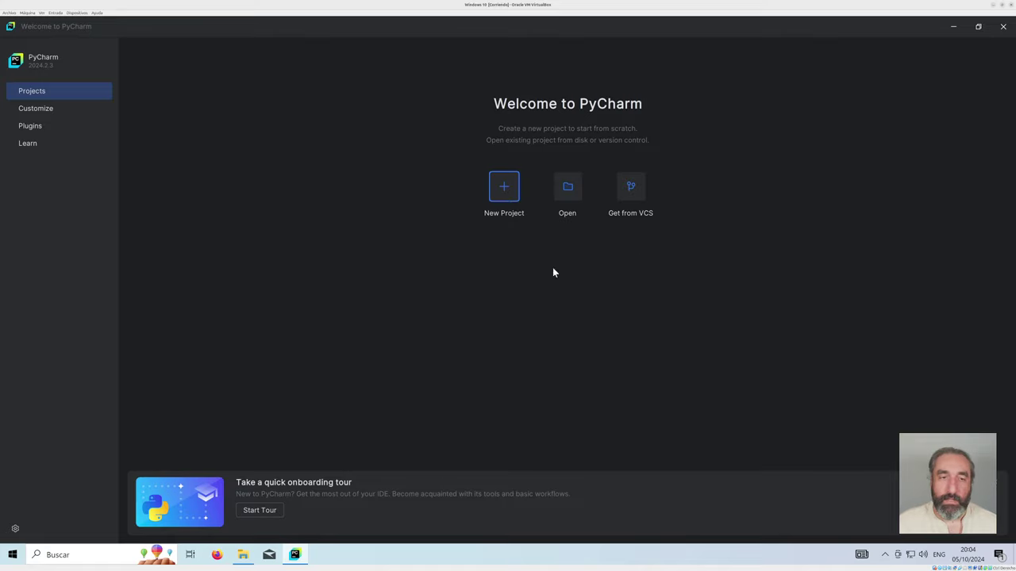
click(13, 529)
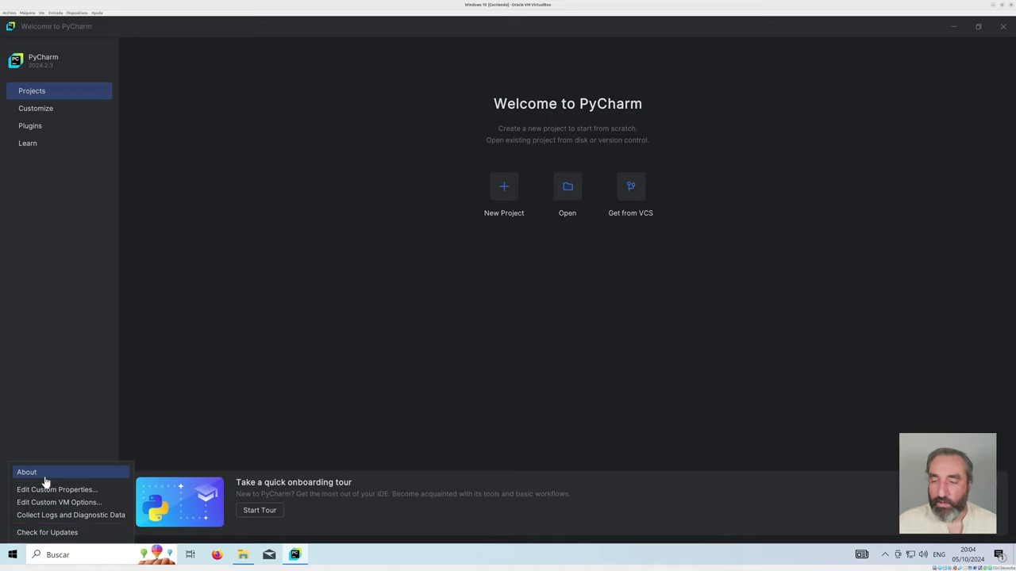
click(65, 399)
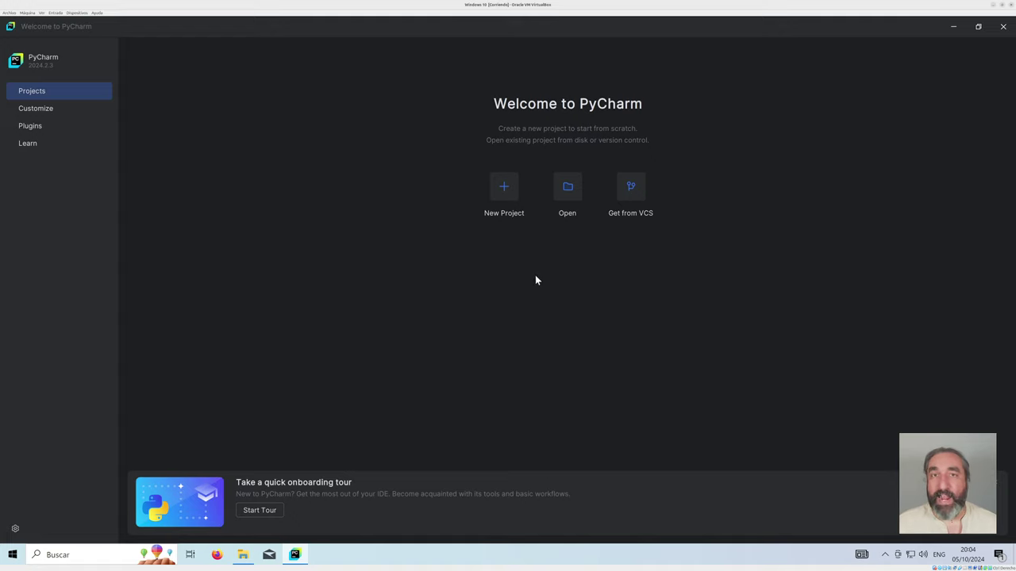
Create the Pure Python project pythonProject with a Git repository and a welcome script, using the Miniconda base interpreter
click(505, 189)
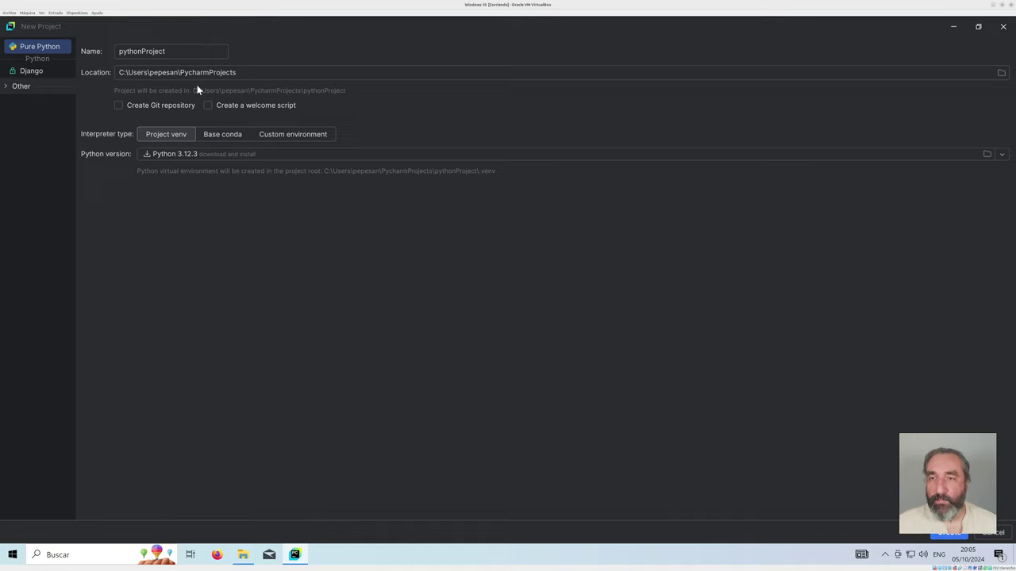
drag(238, 72, 180, 72)
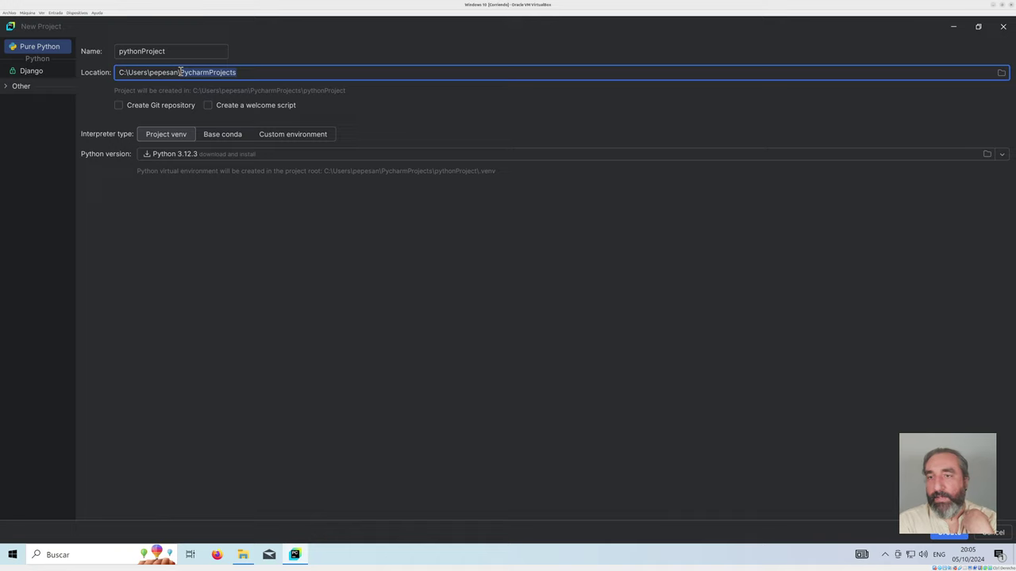
click(134, 106)
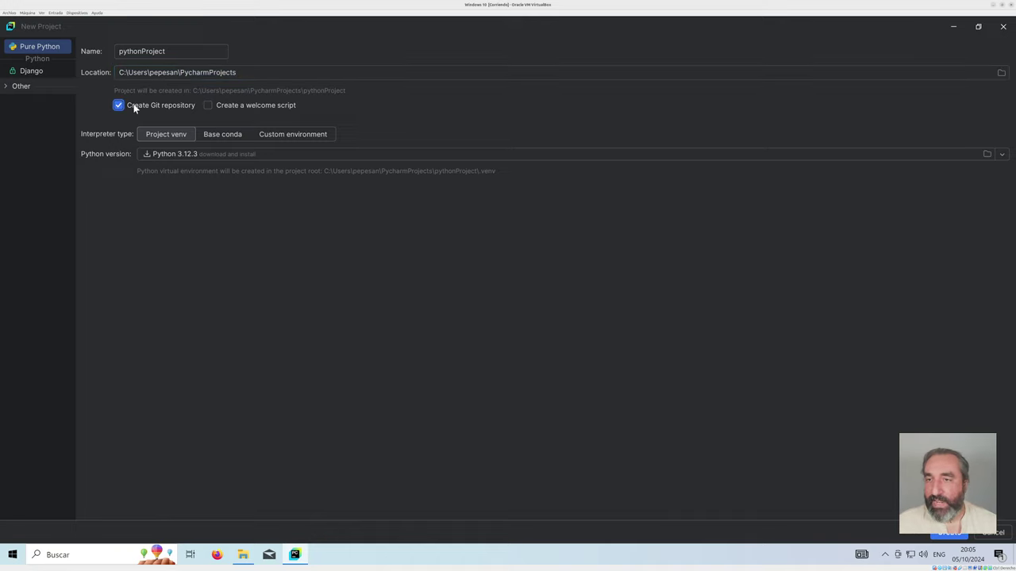
click(208, 107)
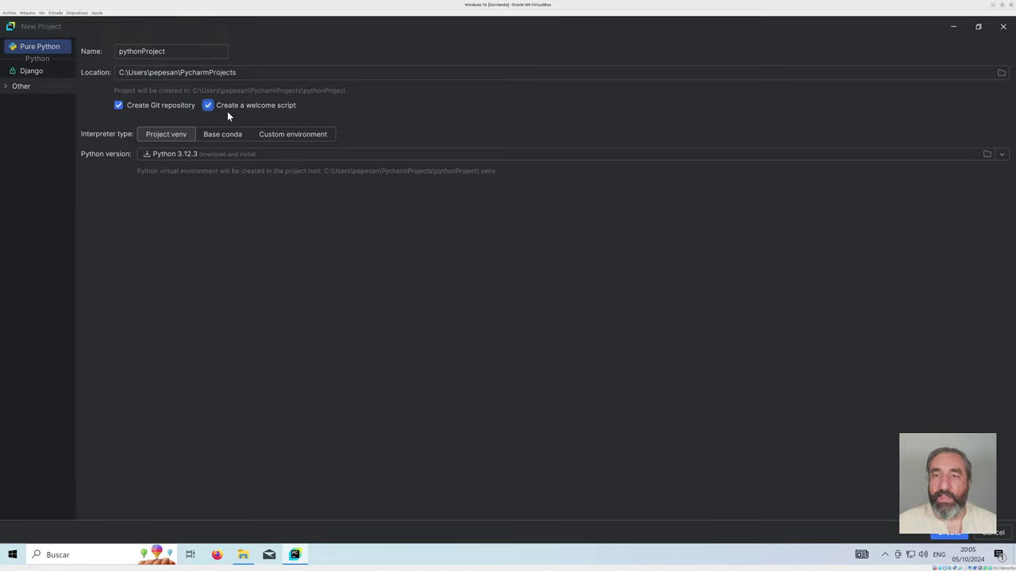
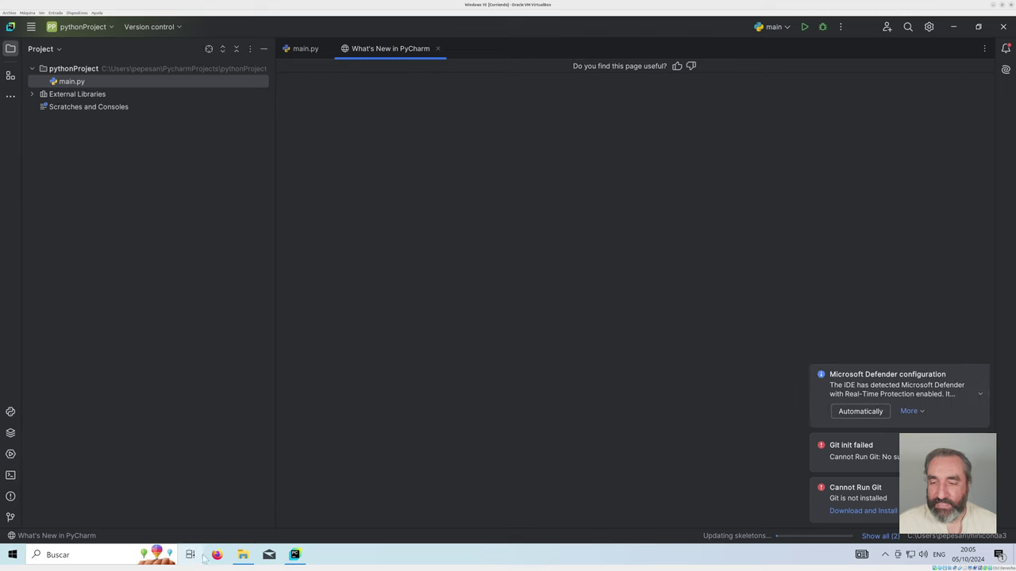
Switch to Firefox and search the web for "download git"
click(216, 555)
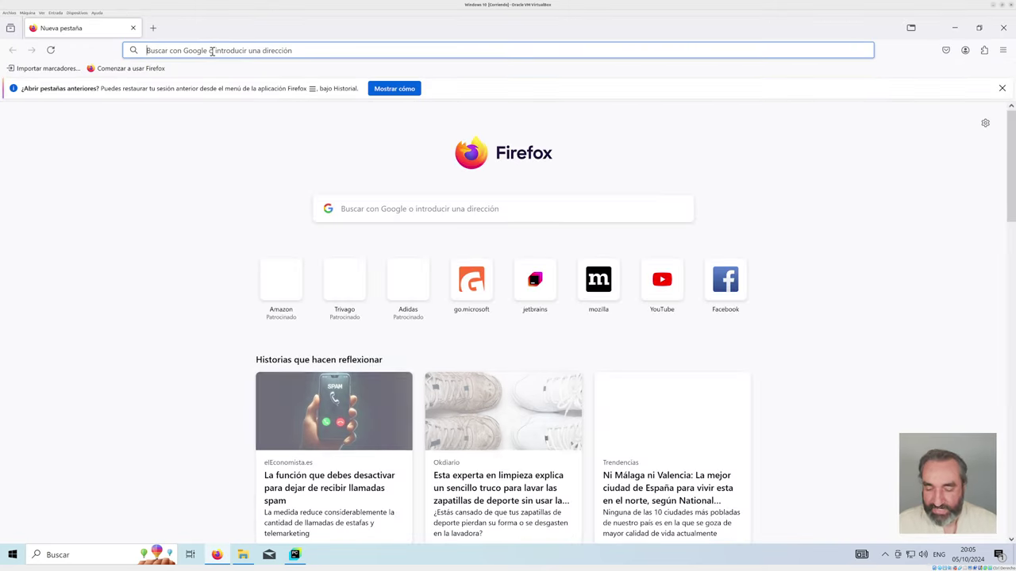
text(download)
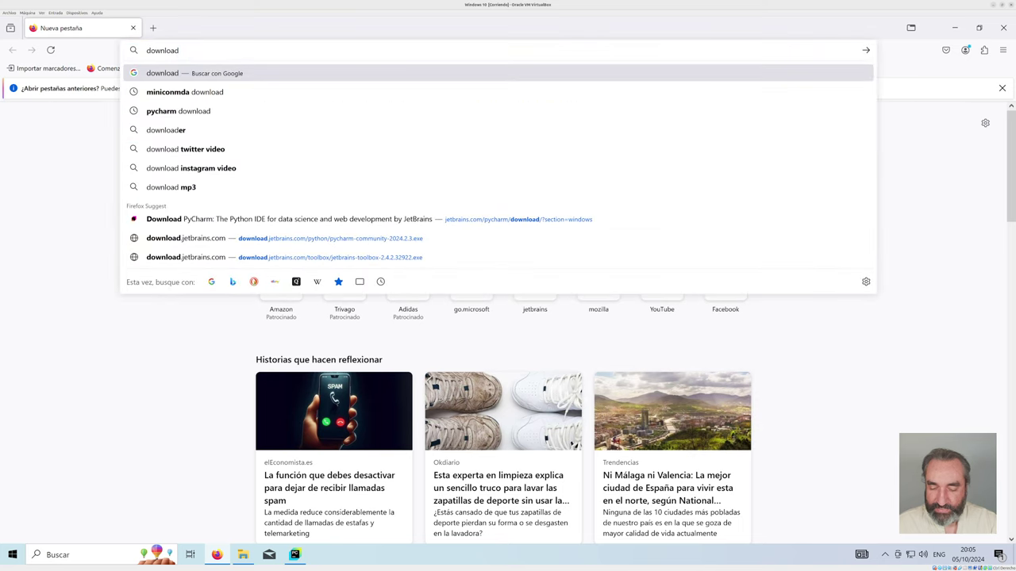
text( git)
key(Return)
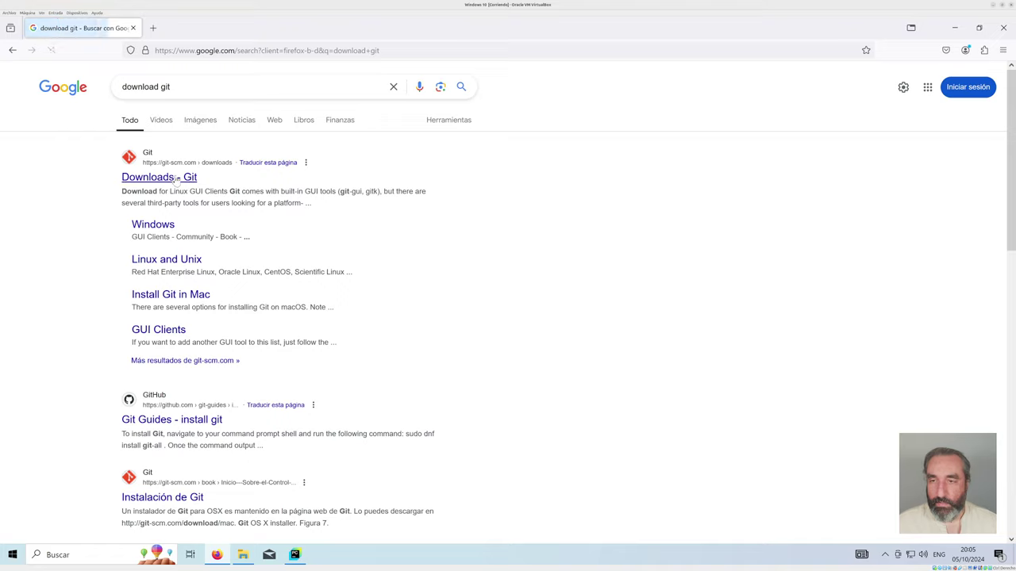
Download the standalone 64-bit Git for Windows Setup from the official Git downloads site
click(174, 179)
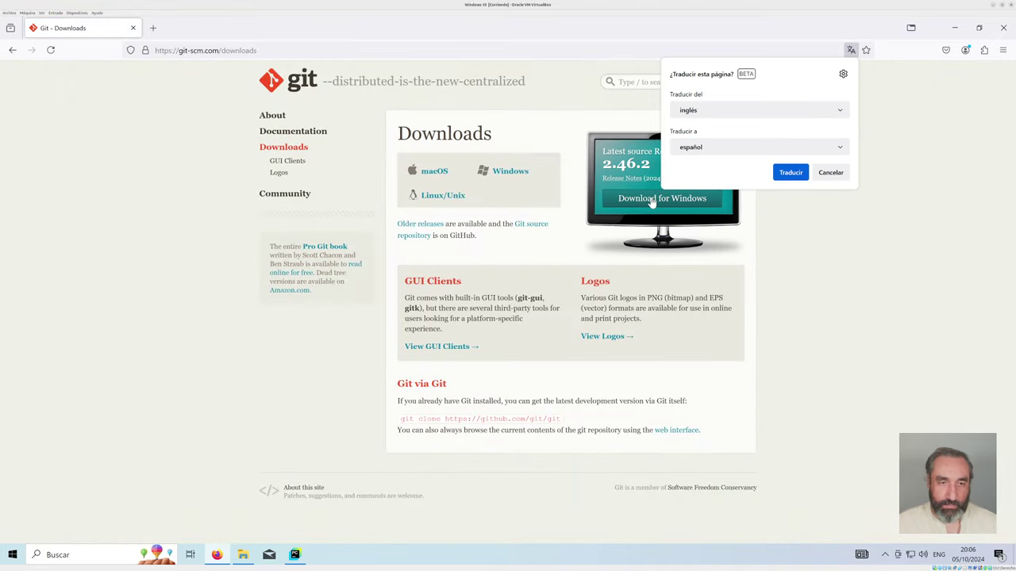
click(648, 204)
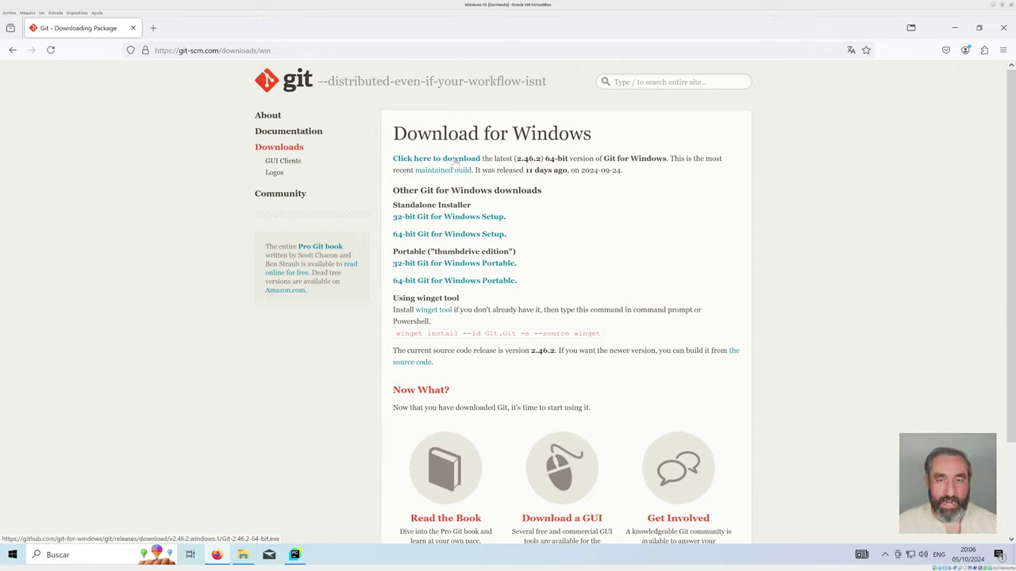
click(435, 235)
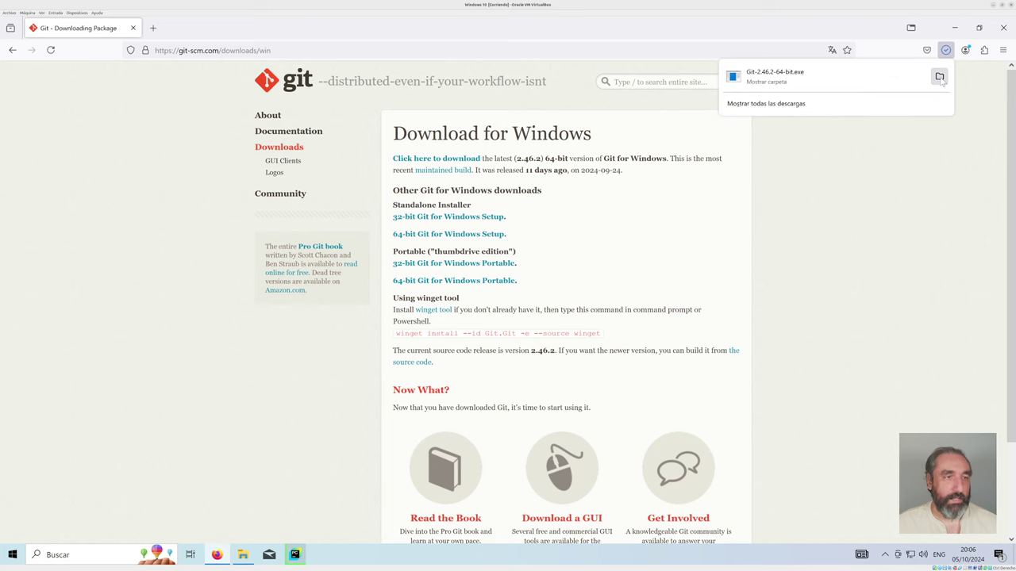
Launch Git-2.46.2-64-bit from the downloads folder and allow it to make changes to the device
click(944, 82)
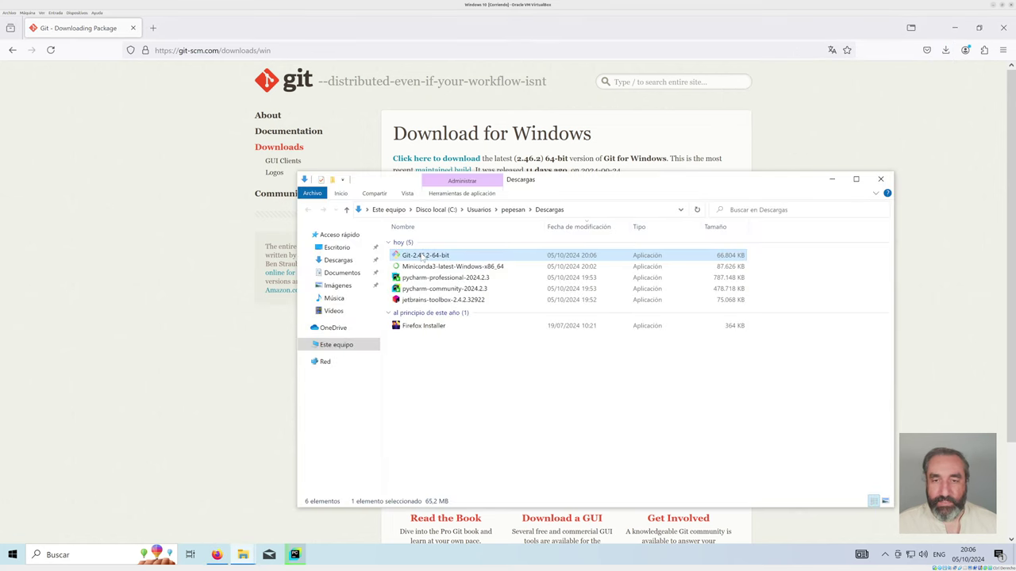
double_click(424, 255)
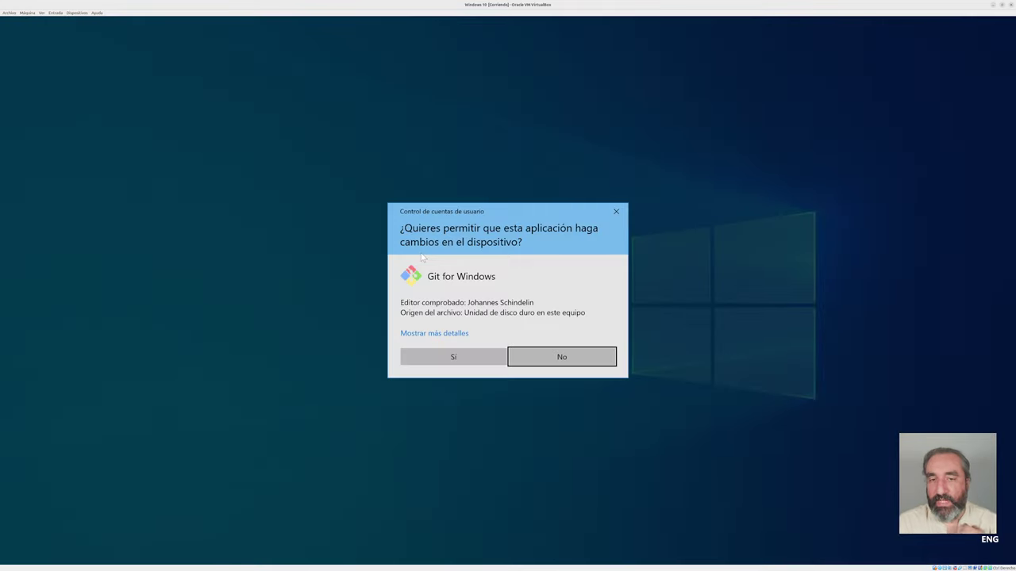
click(458, 359)
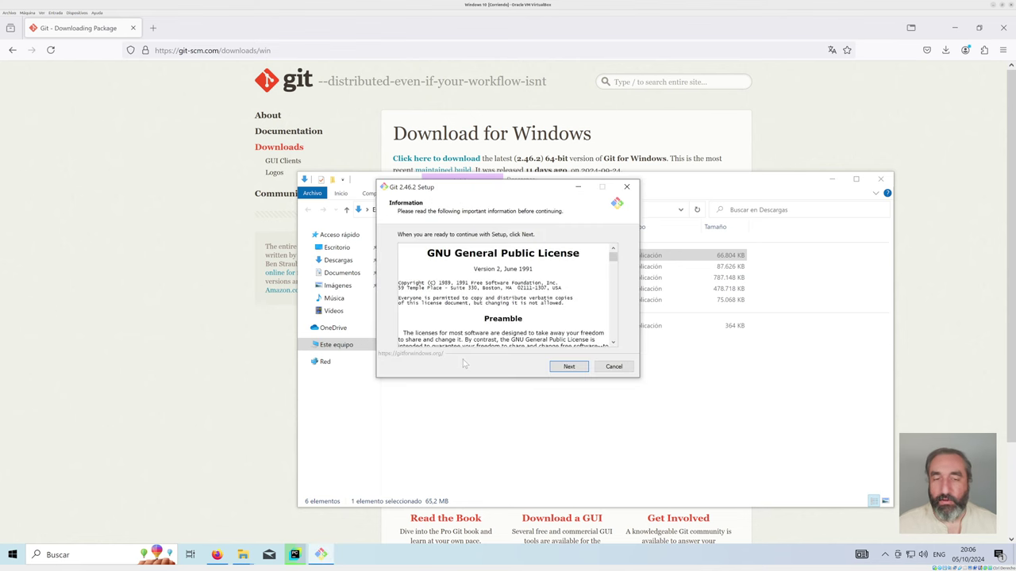
Install Git 2.46.2 into C:\Program Files\Git with all default setup options and finish the wizard with the release notes enabled
click(573, 369)
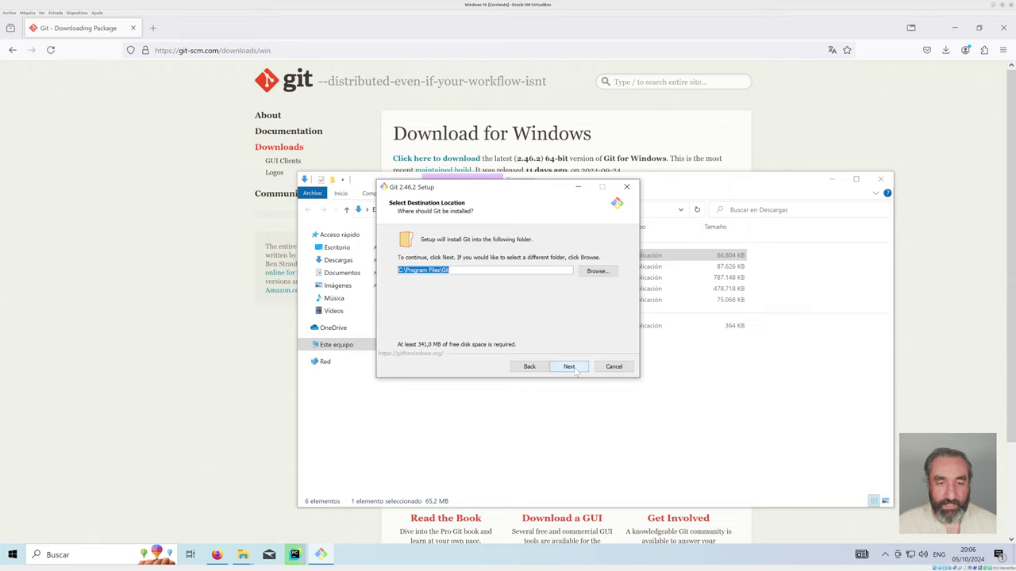
click(573, 370)
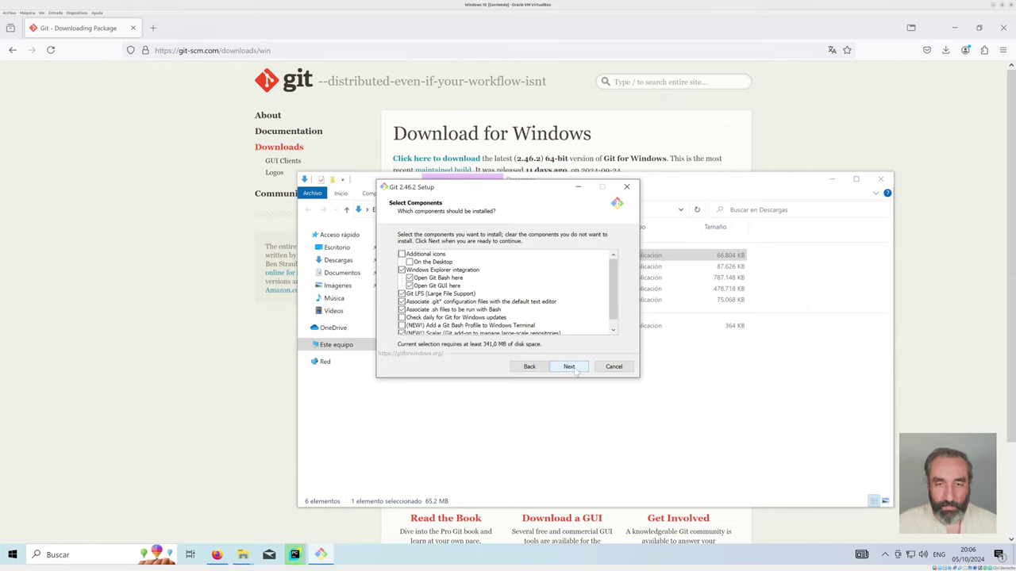
click(573, 370)
click(573, 370)
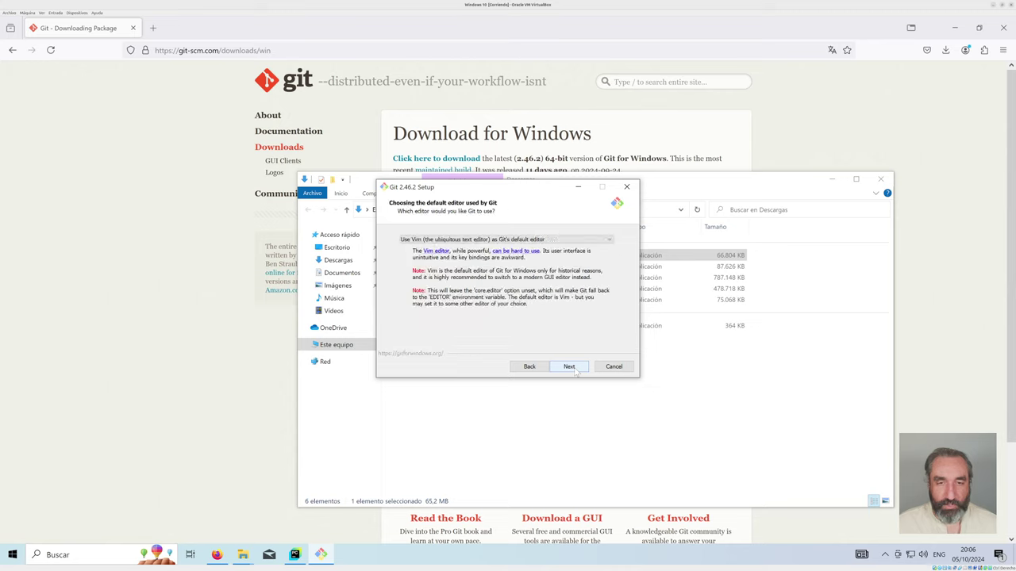
click(573, 370)
click(573, 370)
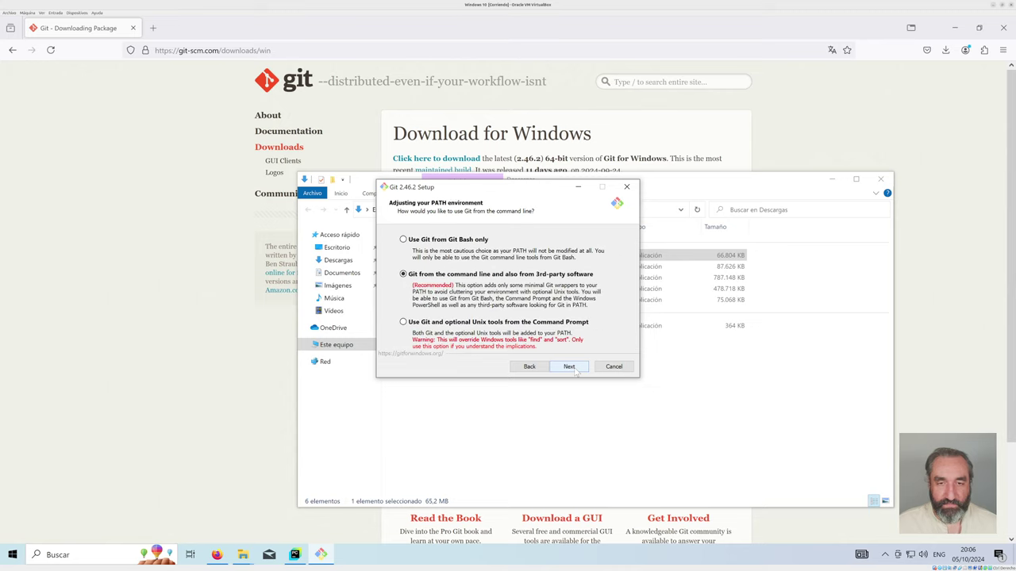
click(573, 370)
click(573, 370)
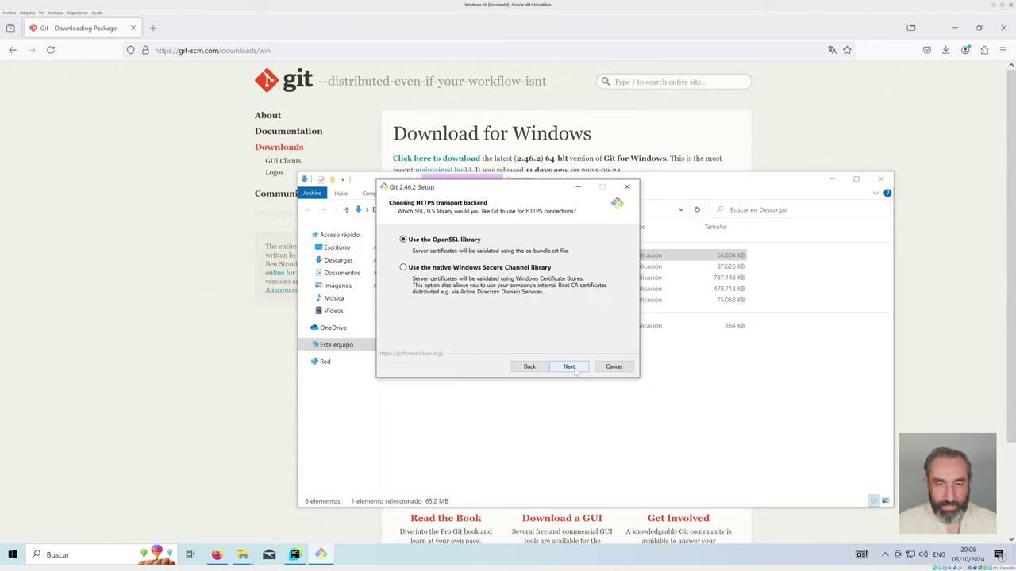
click(573, 369)
click(573, 370)
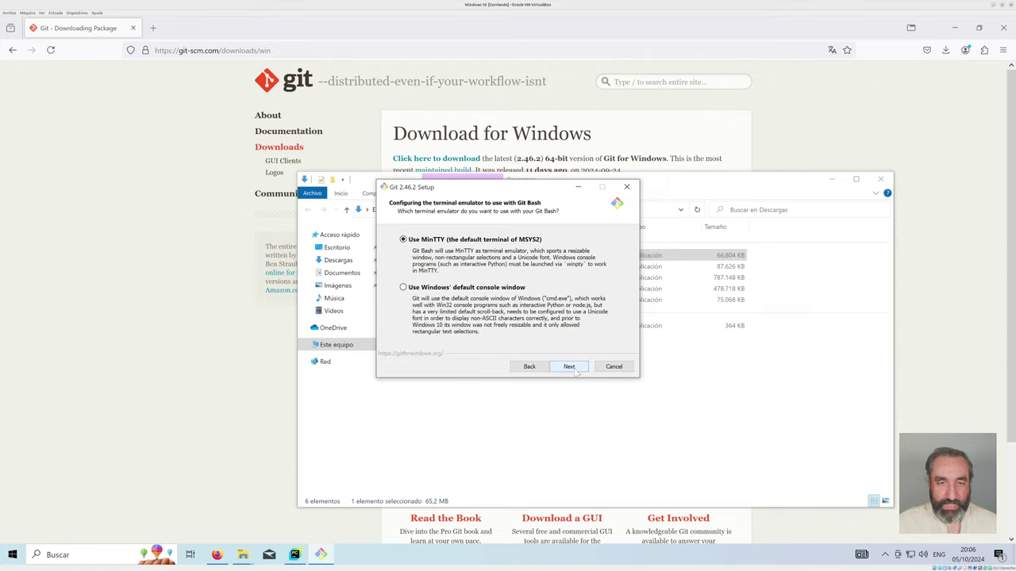
click(573, 370)
click(573, 370)
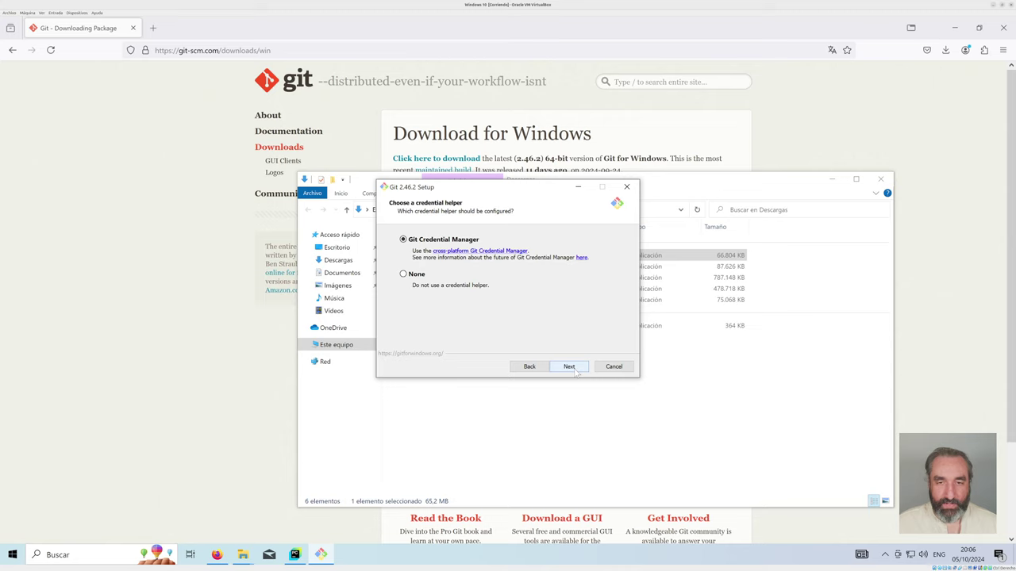
click(576, 372)
click(576, 371)
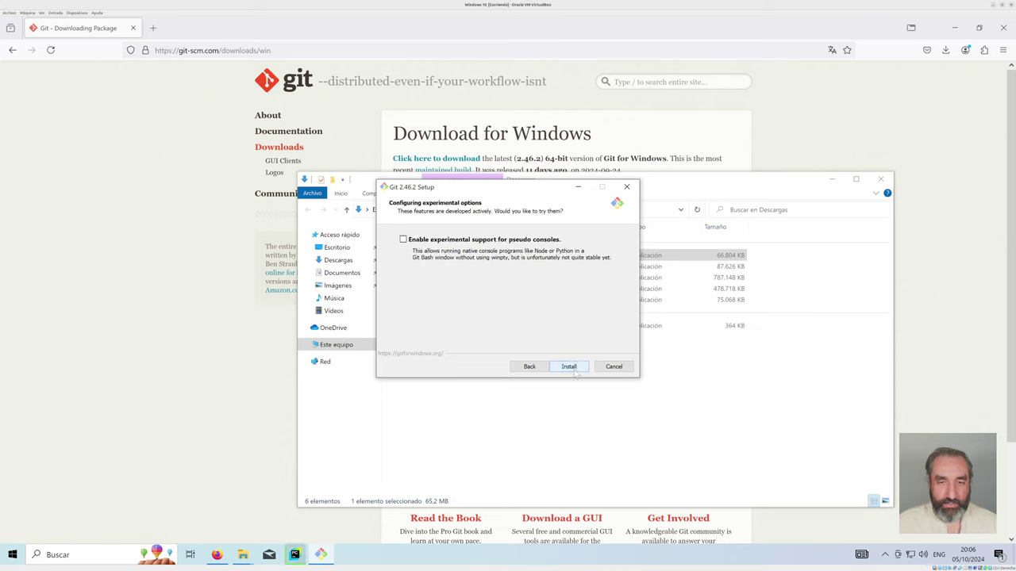
click(576, 372)
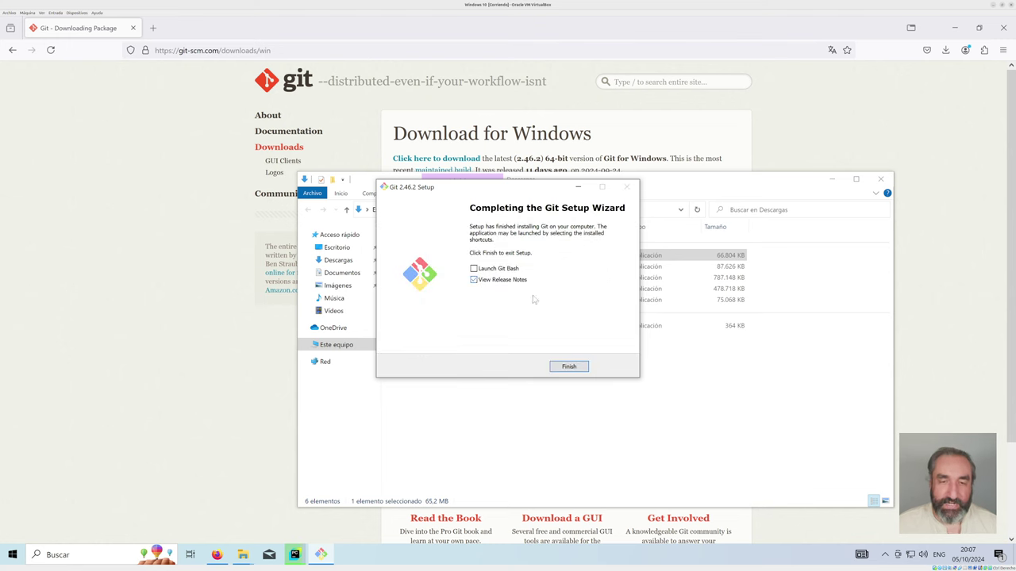
click(568, 367)
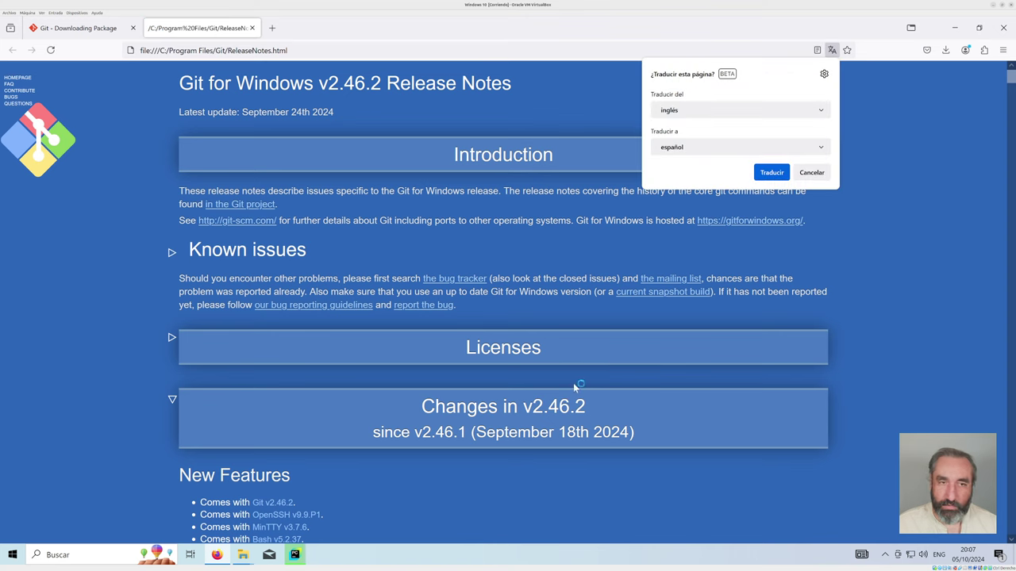
Return to PyCharm, close the What's New in PyCharm page and dismiss the Git error notifications
click(515, 246)
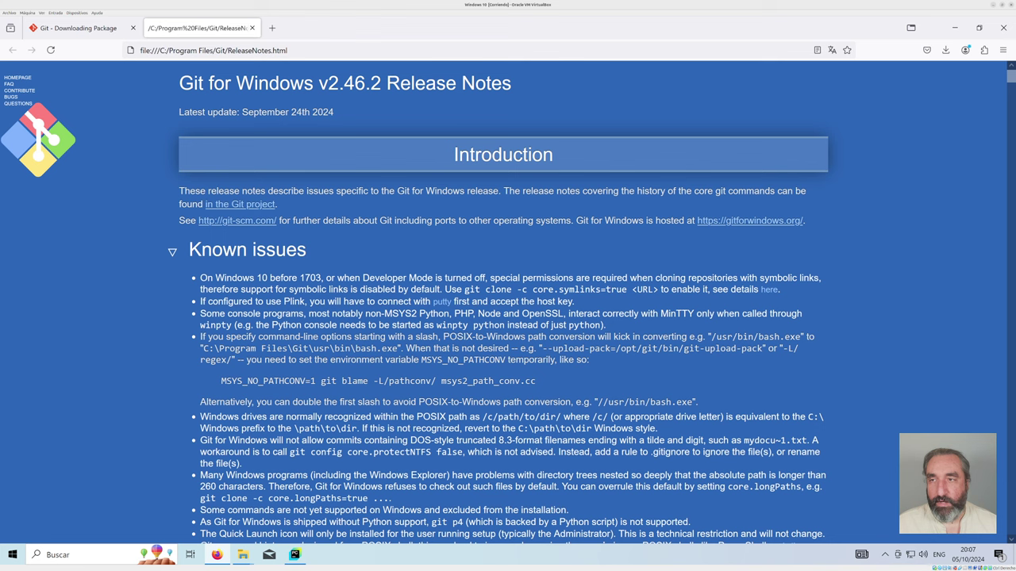
key(alt+Tab)
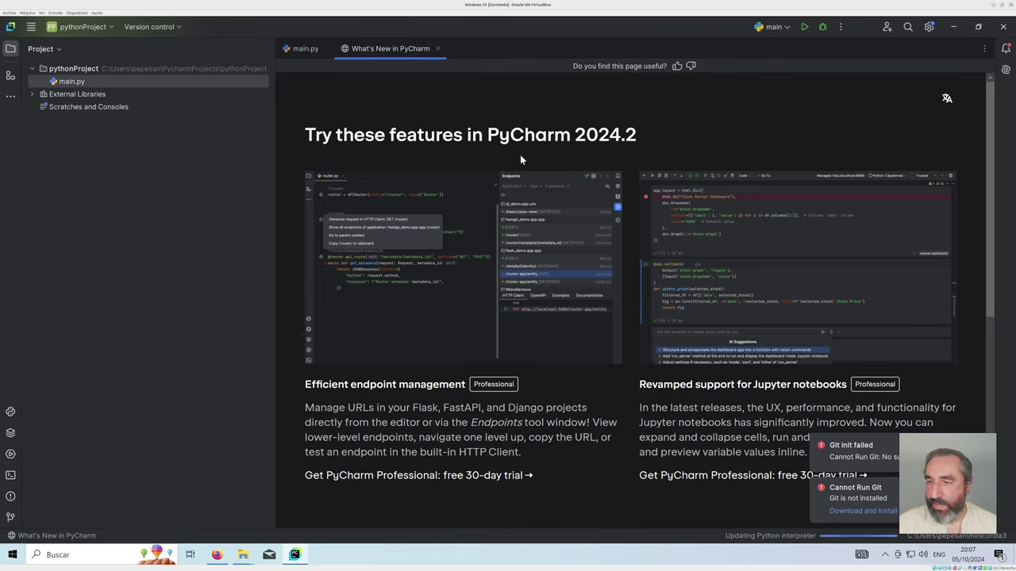
click(437, 49)
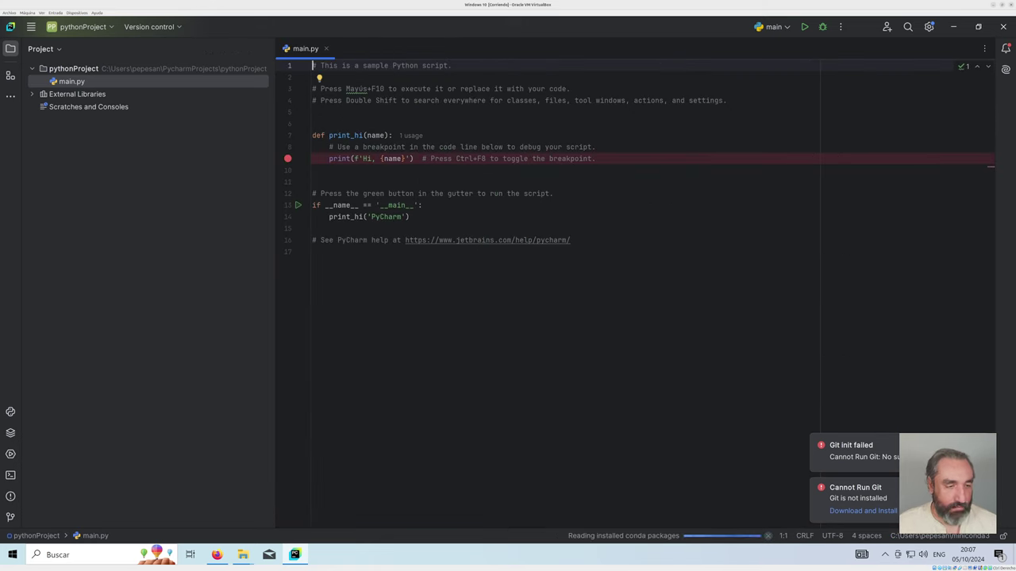
click(982, 445)
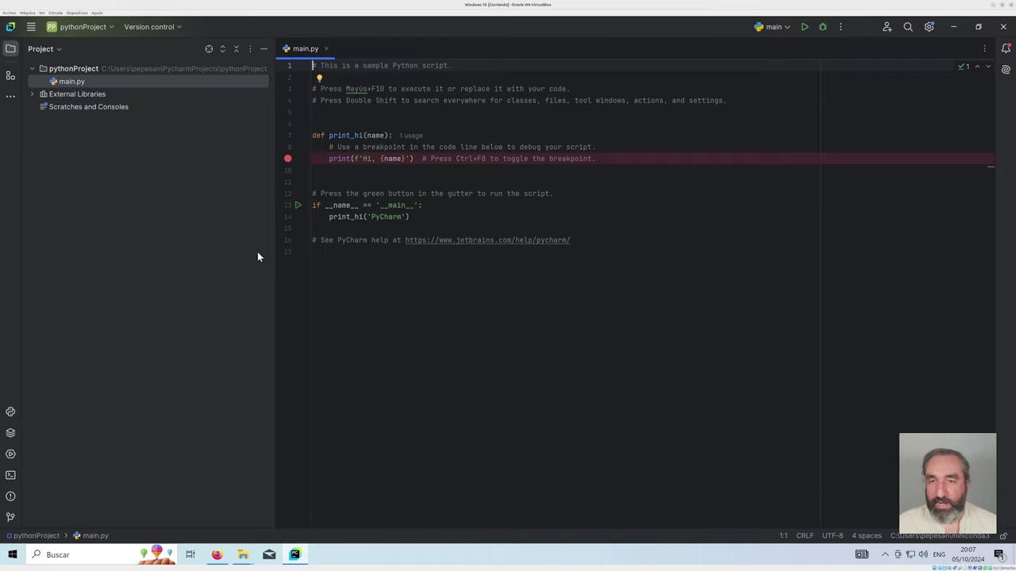
Remove the breakpoint on line 9 of main.py and change the print_hi argument on line 14 to 'Hola Mundo!!!'
click(287, 160)
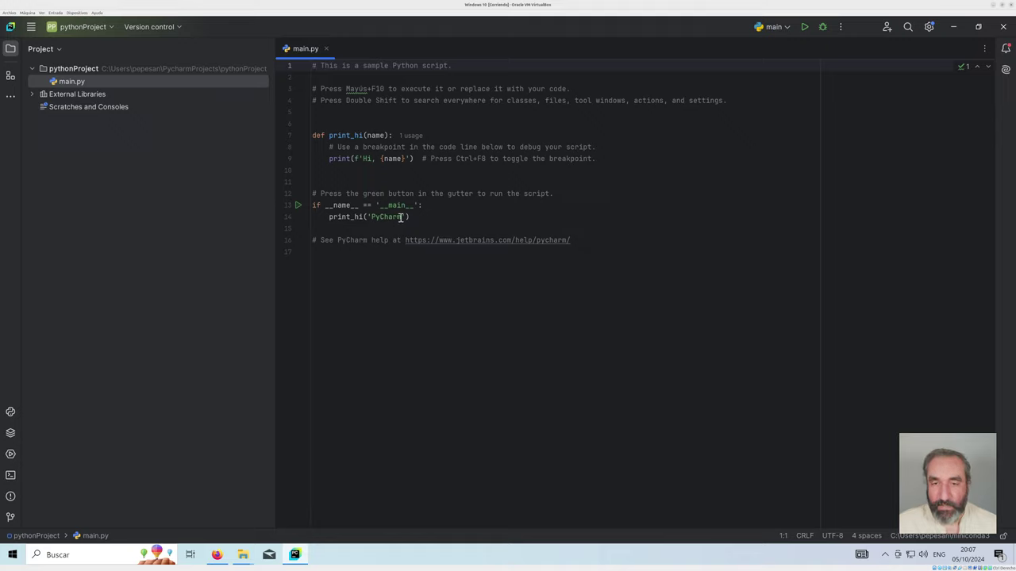
drag(403, 217, 370, 216)
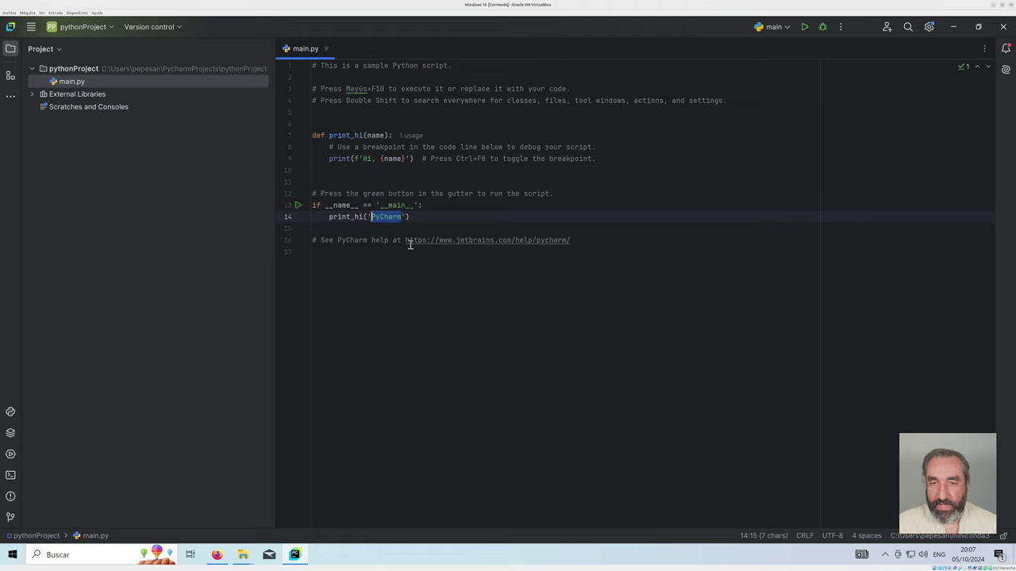
text(Hola M)
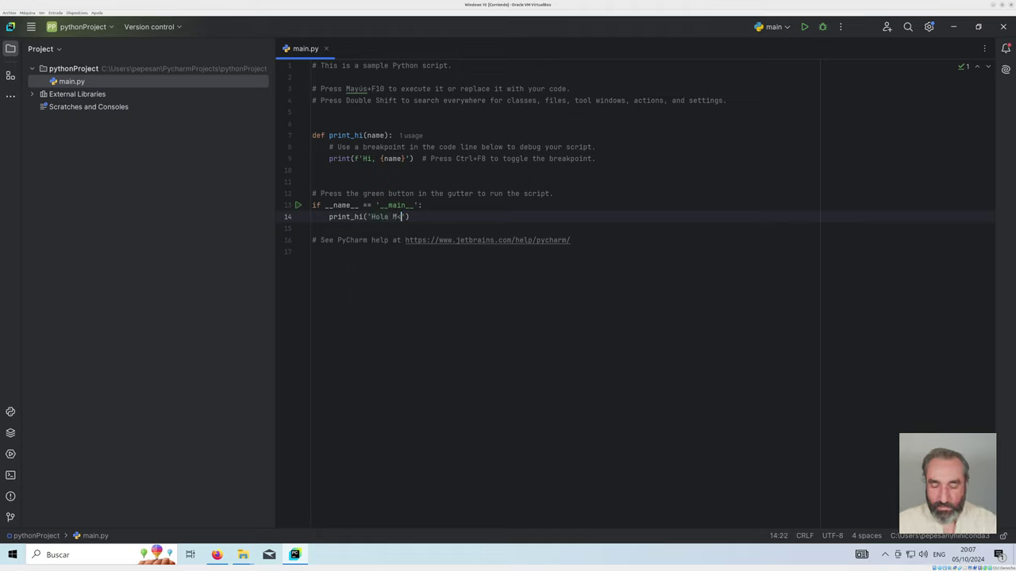
text(undo')
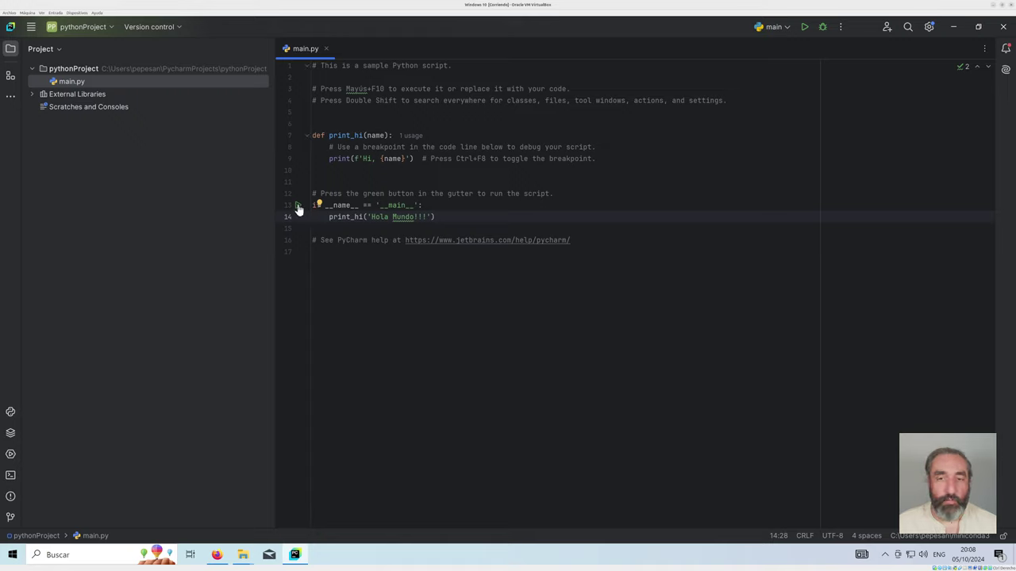
Run main.py from its __main__ block and check the printed greeting in the run output
drag(480, 219, 302, 203)
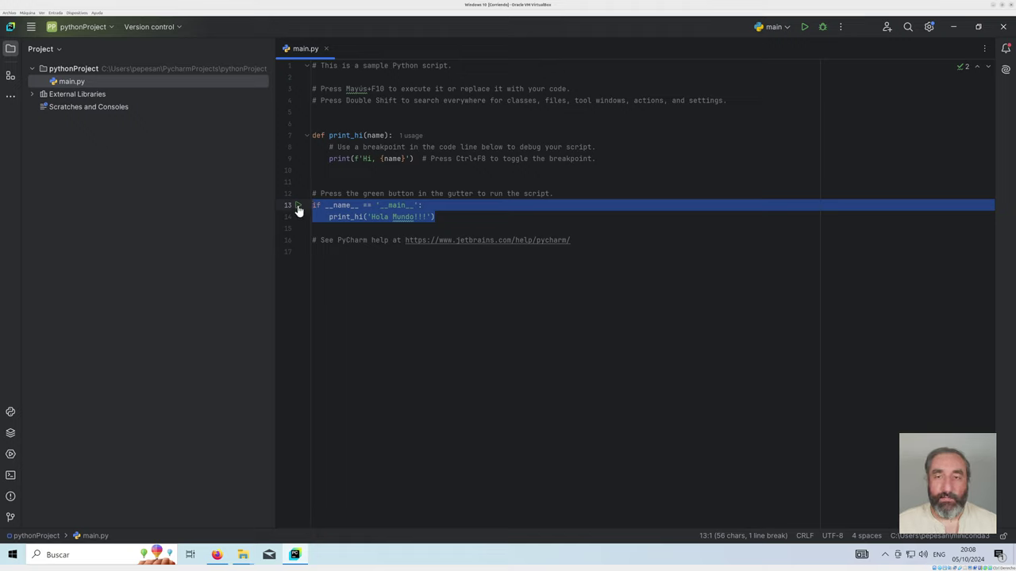
click(299, 207)
click(326, 211)
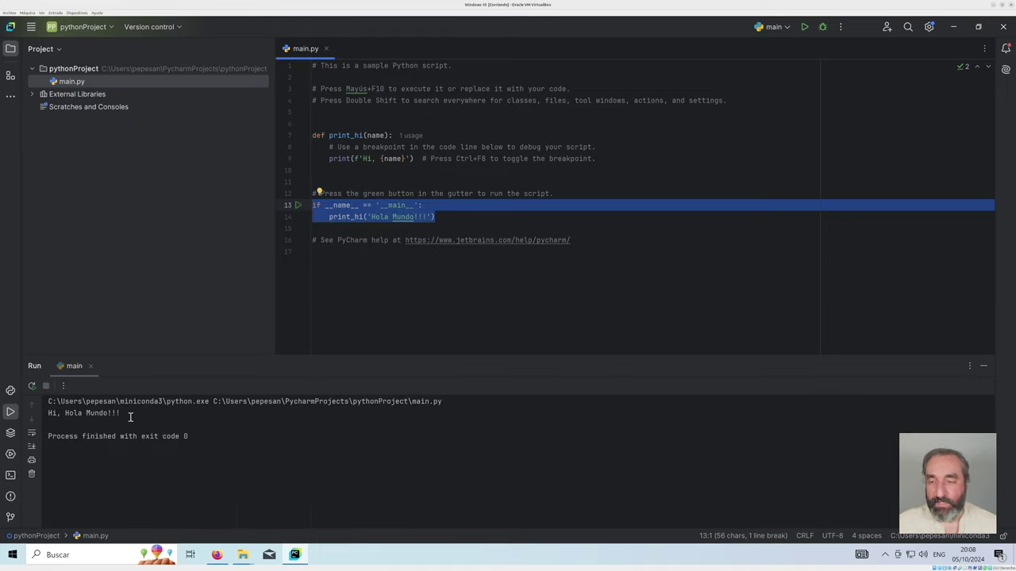
drag(130, 417, 54, 410)
click(383, 302)
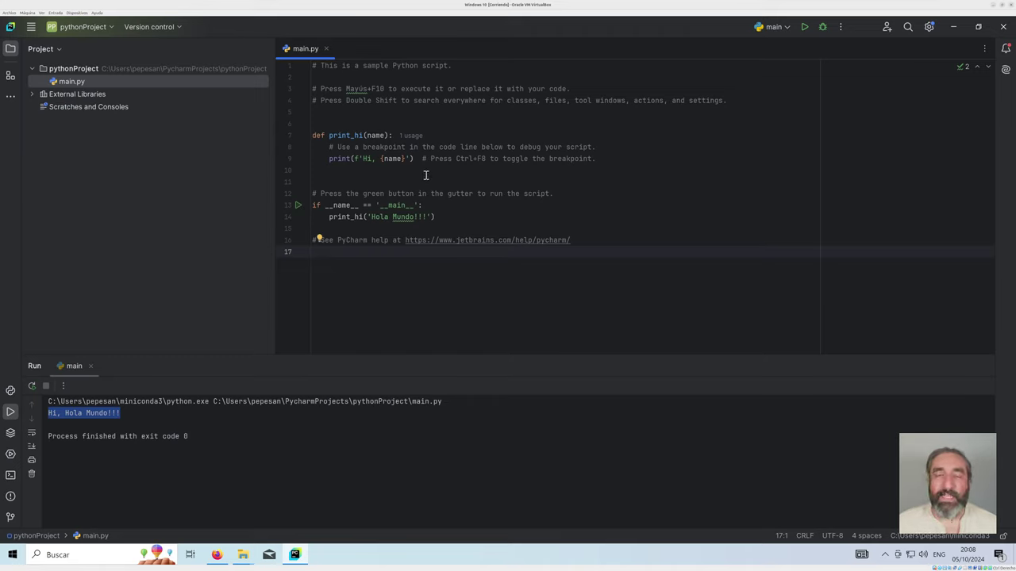
Exit PyCharm Community, close the browser with the Git release notes and minimize the Descargas folder window
click(1006, 27)
click(525, 304)
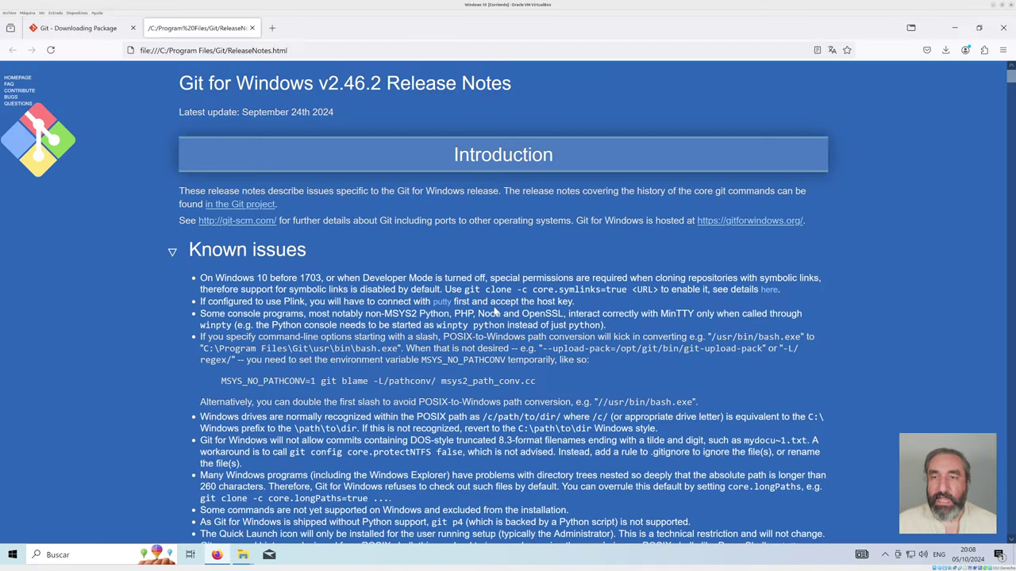
click(1003, 27)
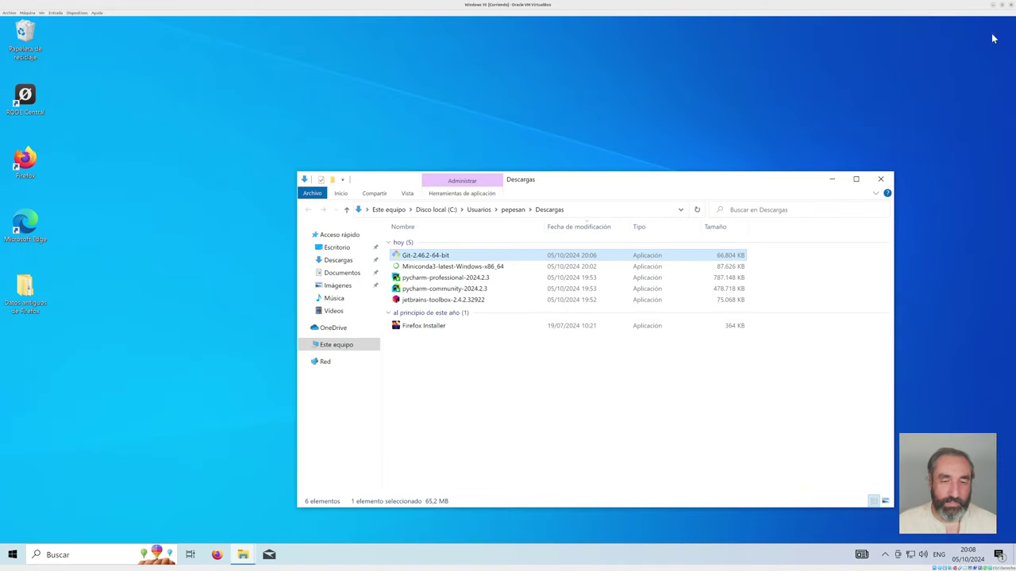
click(832, 180)
Search Windows for 'pych' and launch PyCharm Professional
click(12, 555)
text(pych)
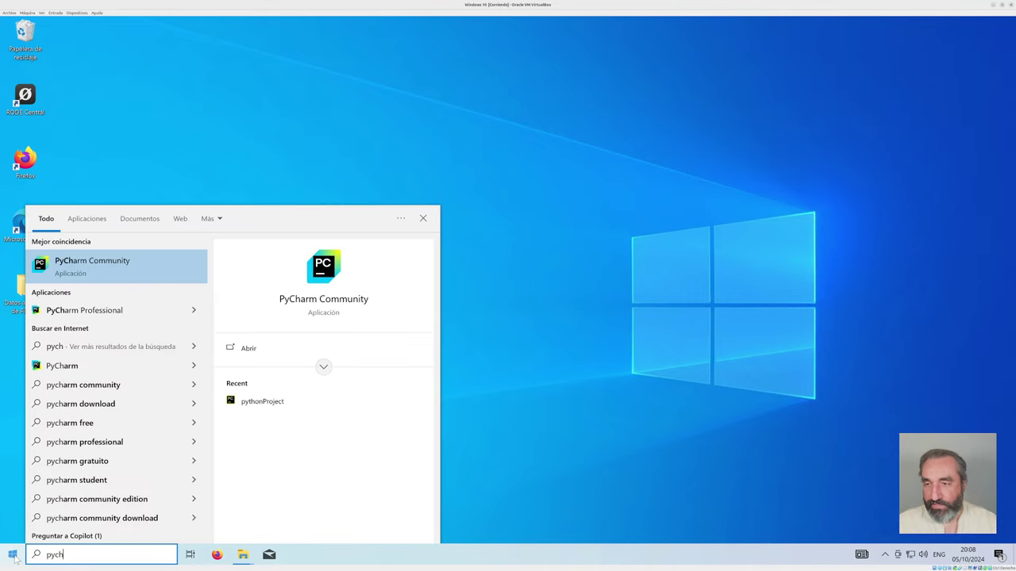
key(Down)
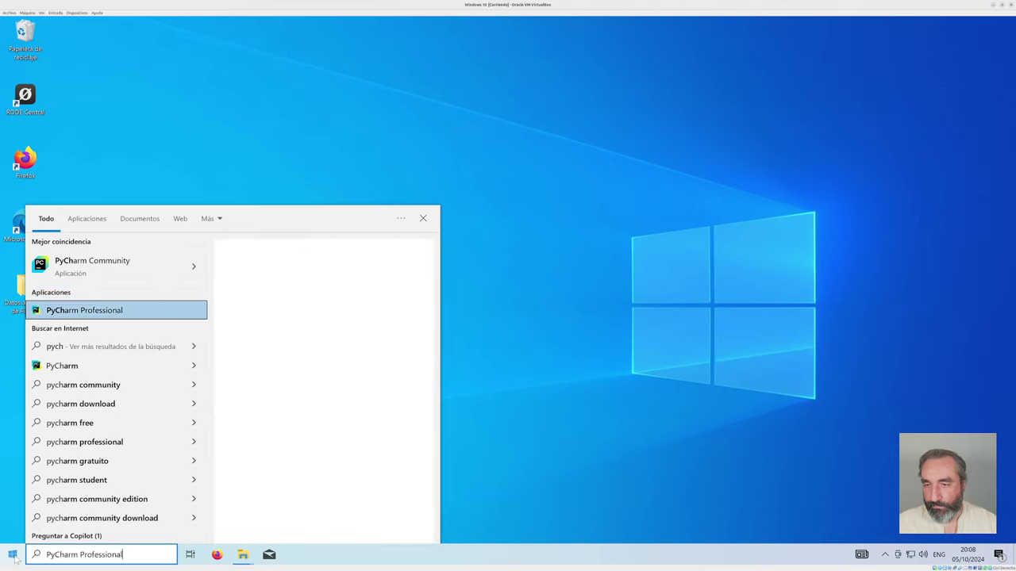
key(Return)
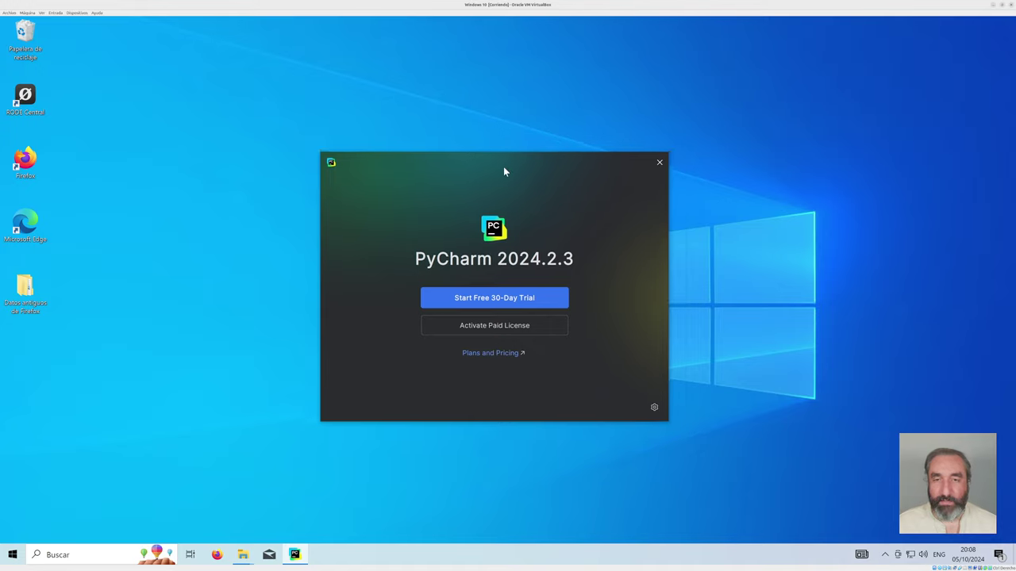
Start the free 30-day trial and allow PyCharm Professional through the Windows firewall on both private and public networks
click(495, 286)
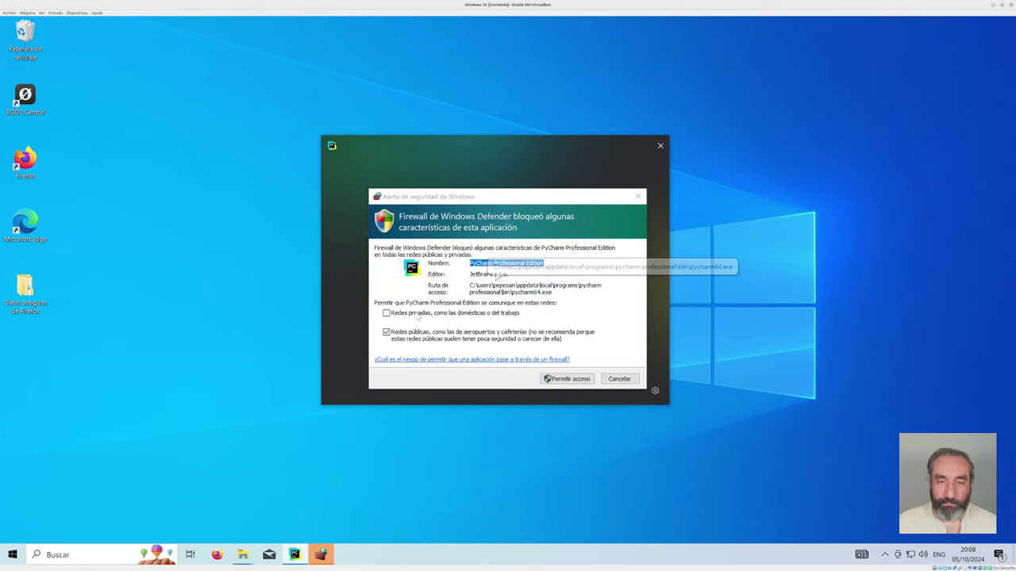
click(388, 314)
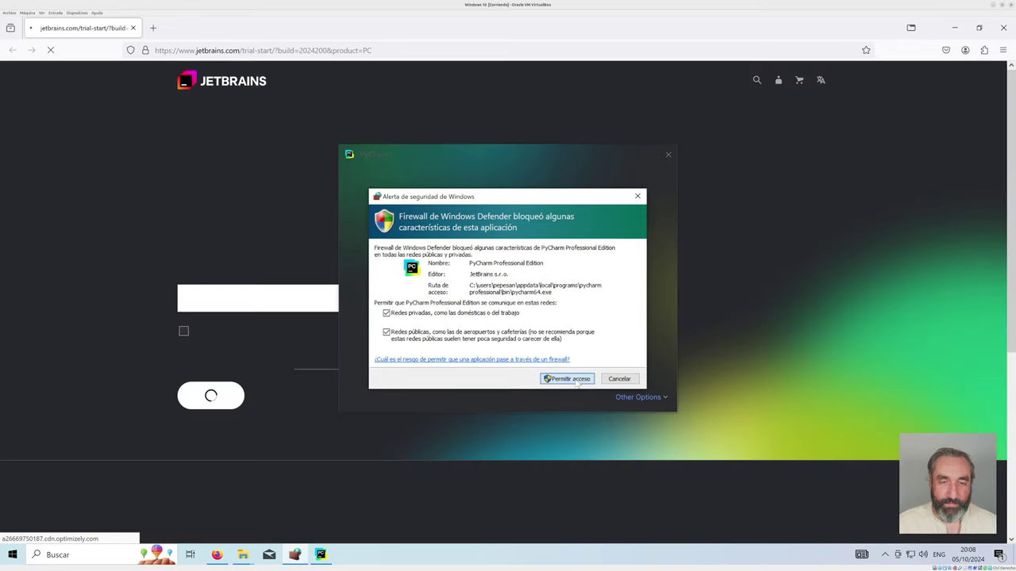
click(575, 382)
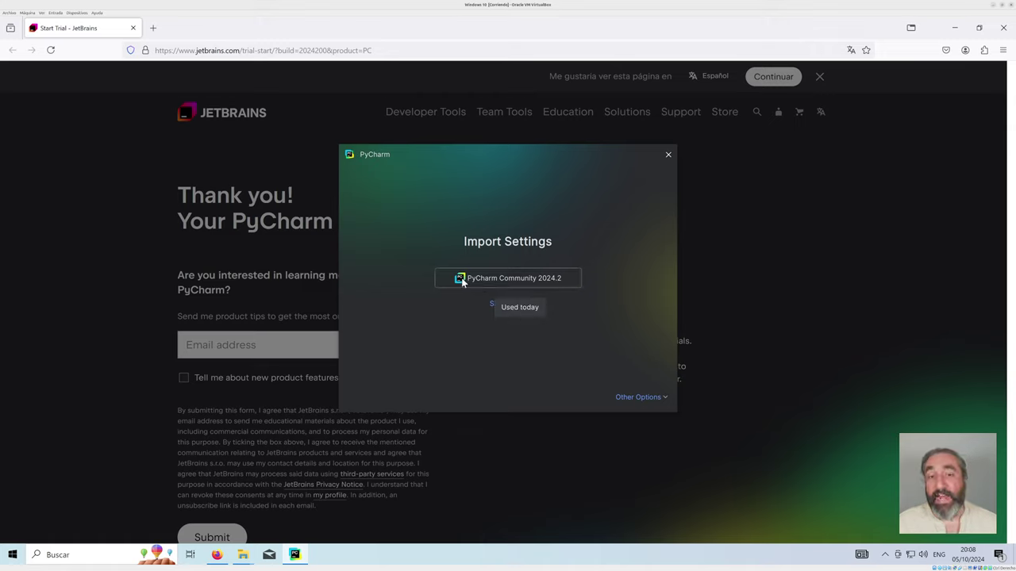
Import all settings categories from PyCharm Community 2024.2 and accept all cookies on the JetBrains trial page
click(506, 278)
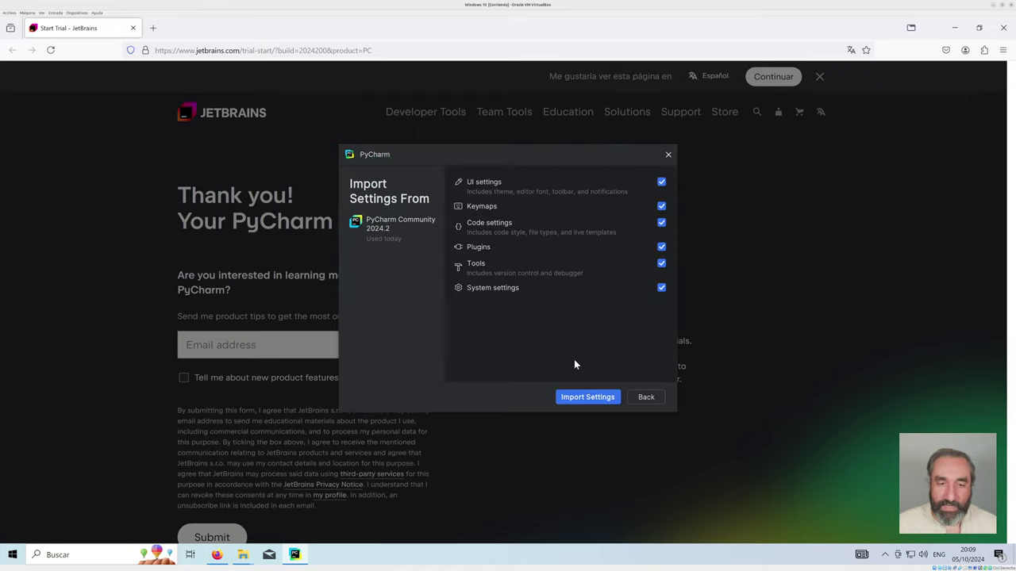
click(584, 399)
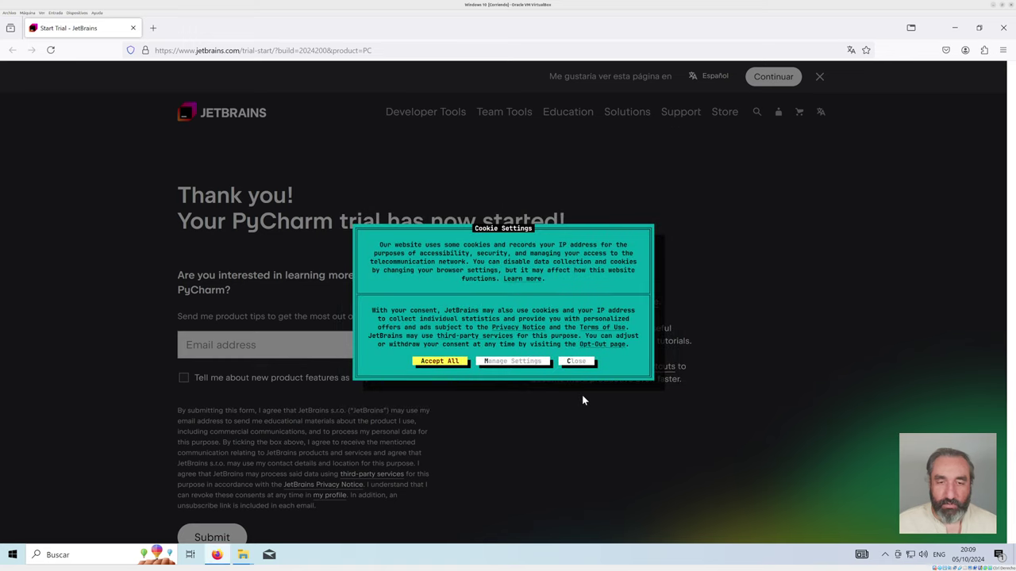
click(451, 362)
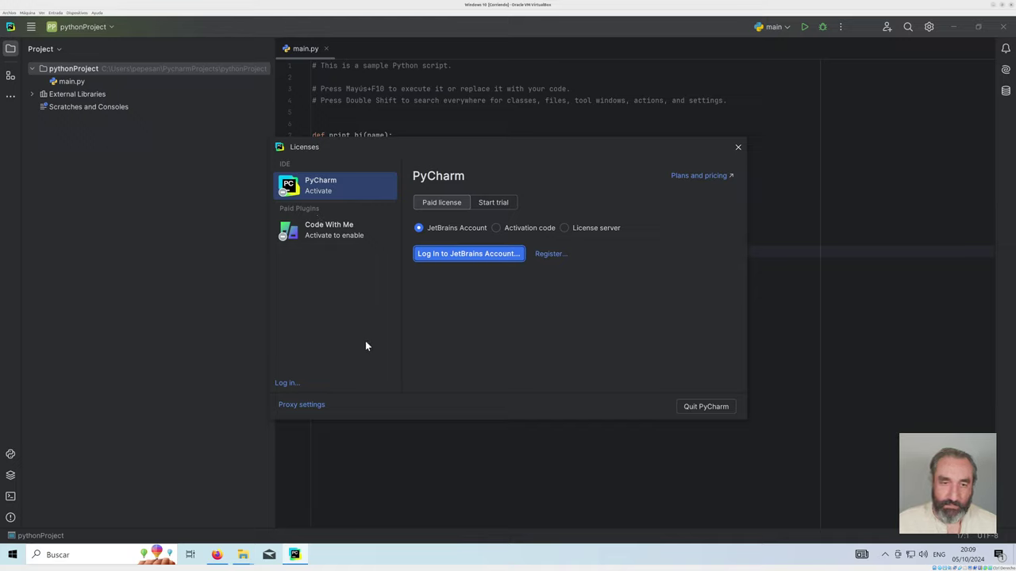
Start the PyCharm trial from the Licenses dialog, accept all cookies on the JetBrains page, and continue into the IDE
click(492, 203)
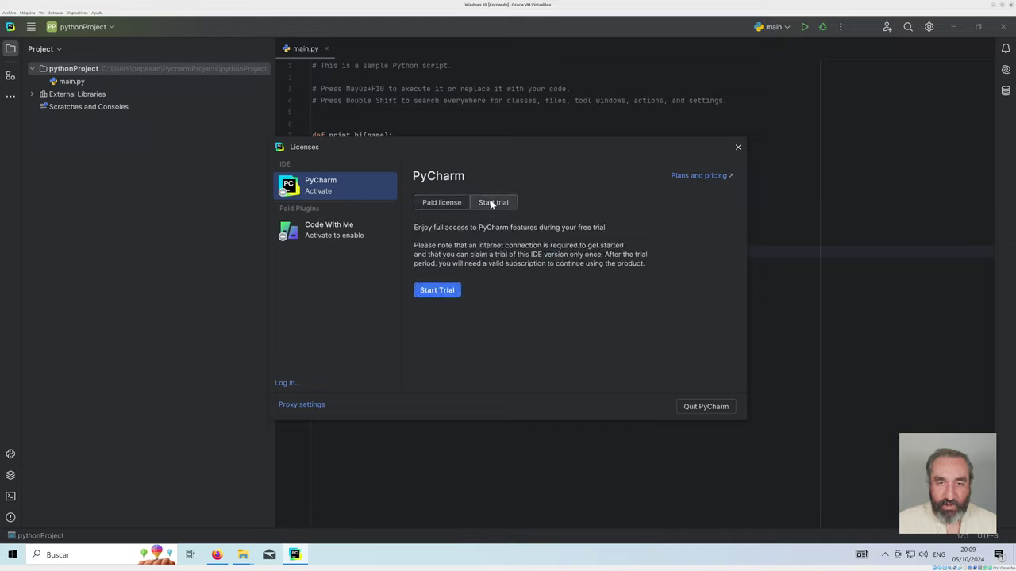
click(437, 291)
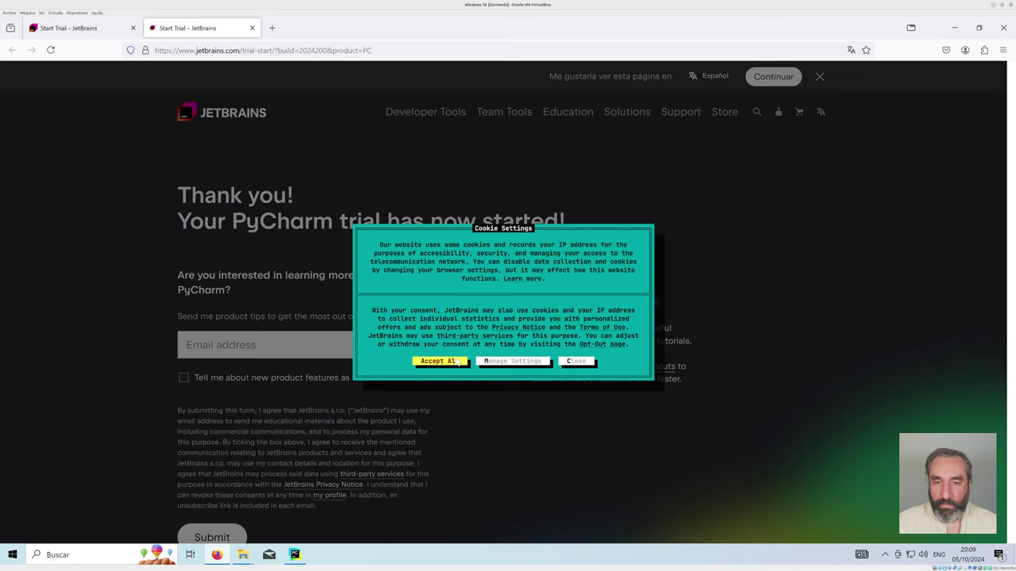
click(438, 361)
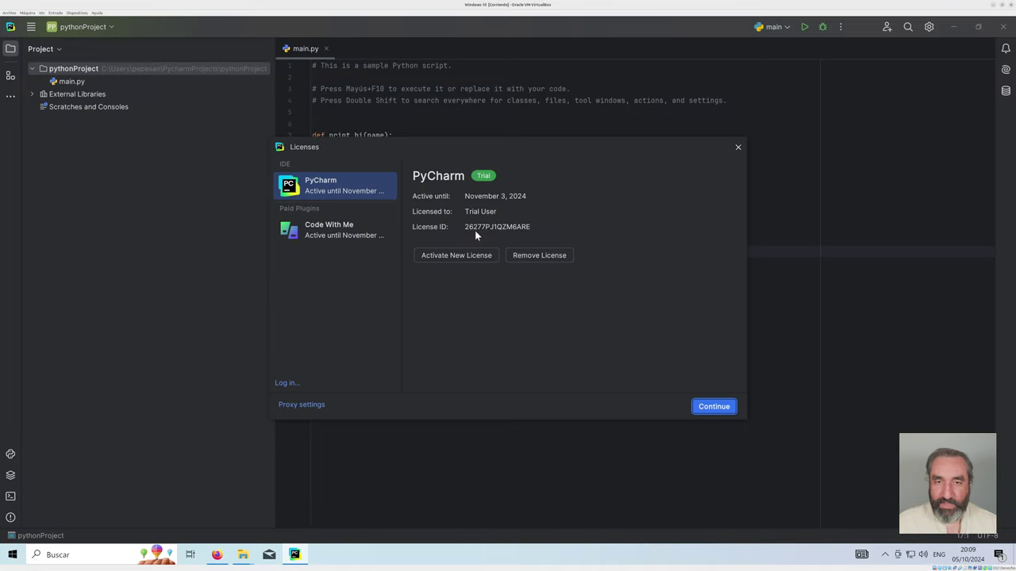
click(714, 407)
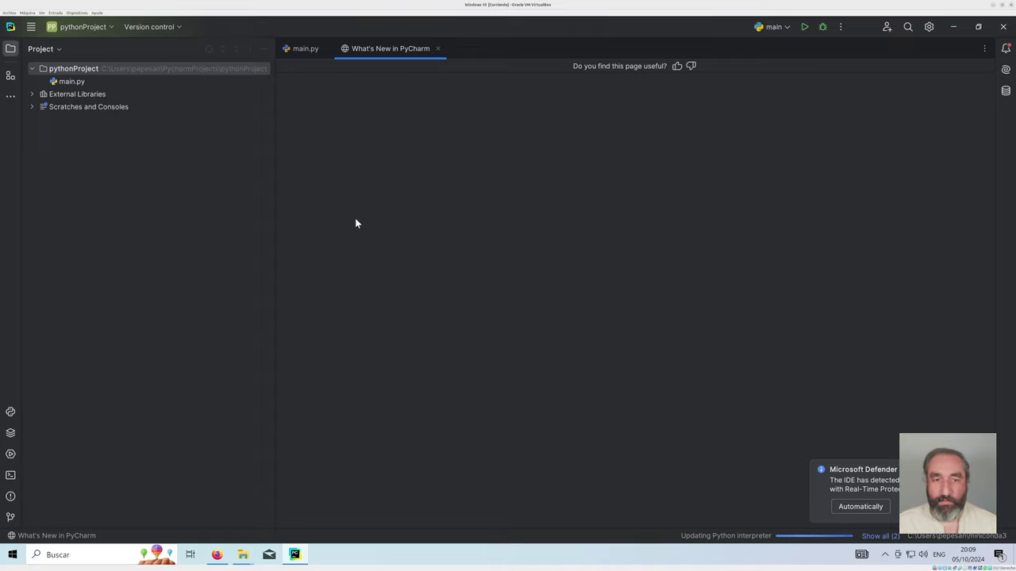
Check the installed PyCharm edition in the About PyCharm information, highlighting the edition name, and close it
click(31, 26)
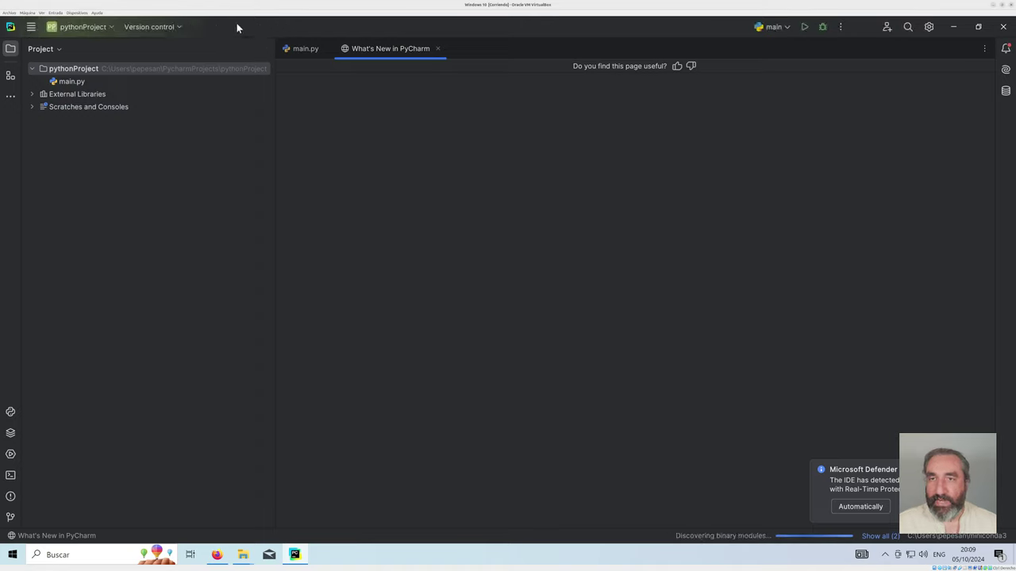
click(31, 26)
click(285, 26)
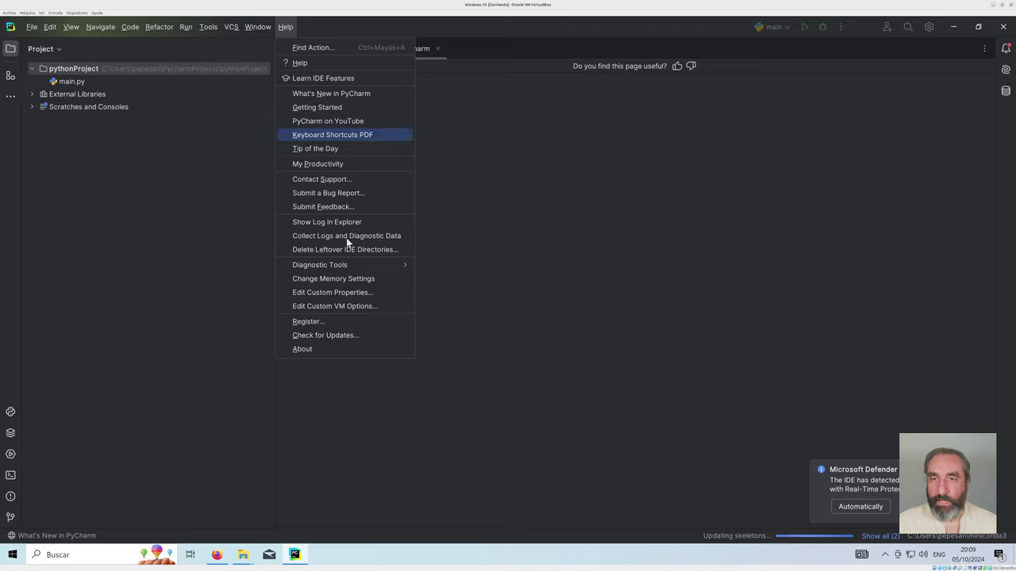
click(336, 349)
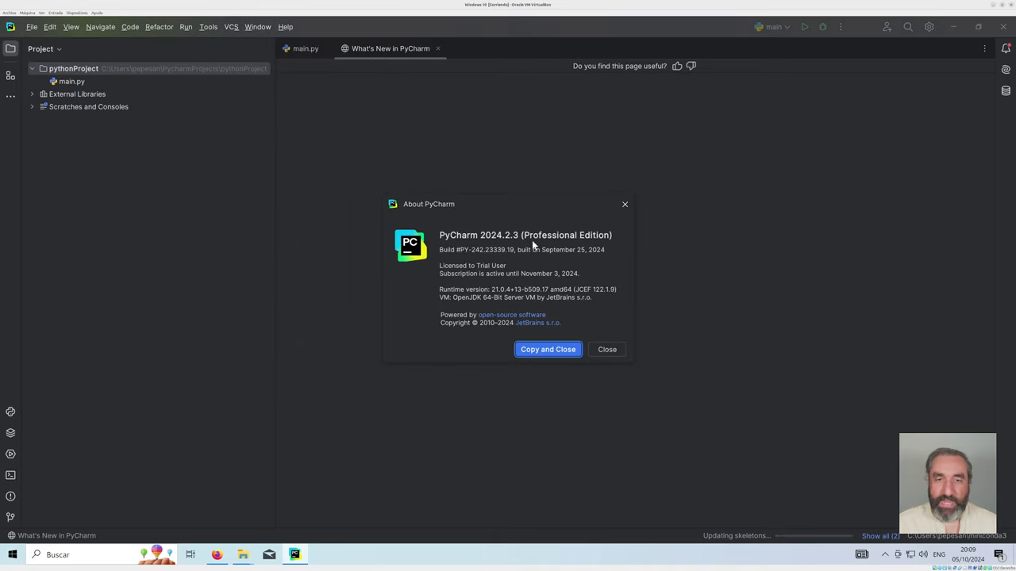
drag(522, 237, 608, 237)
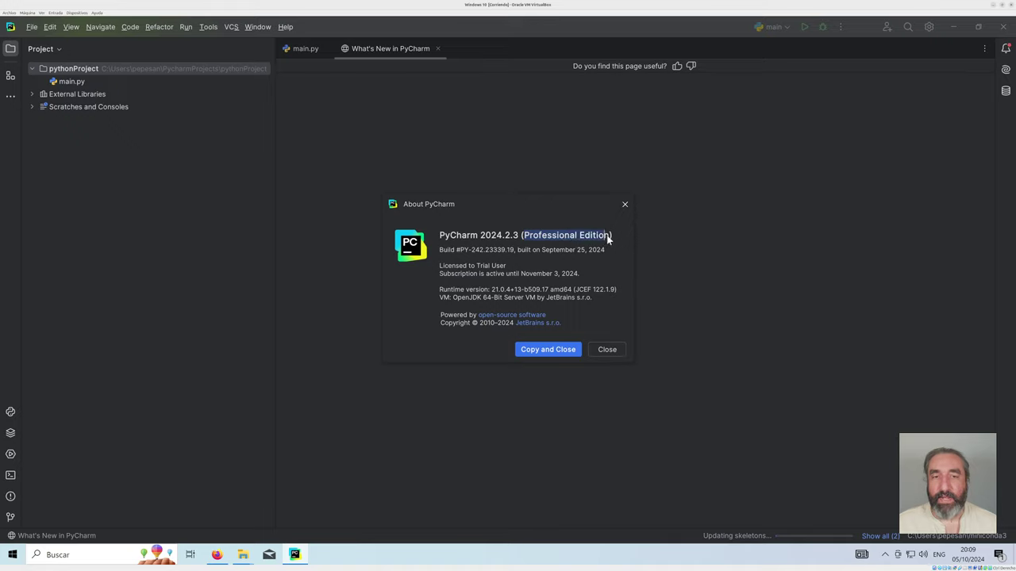
click(607, 349)
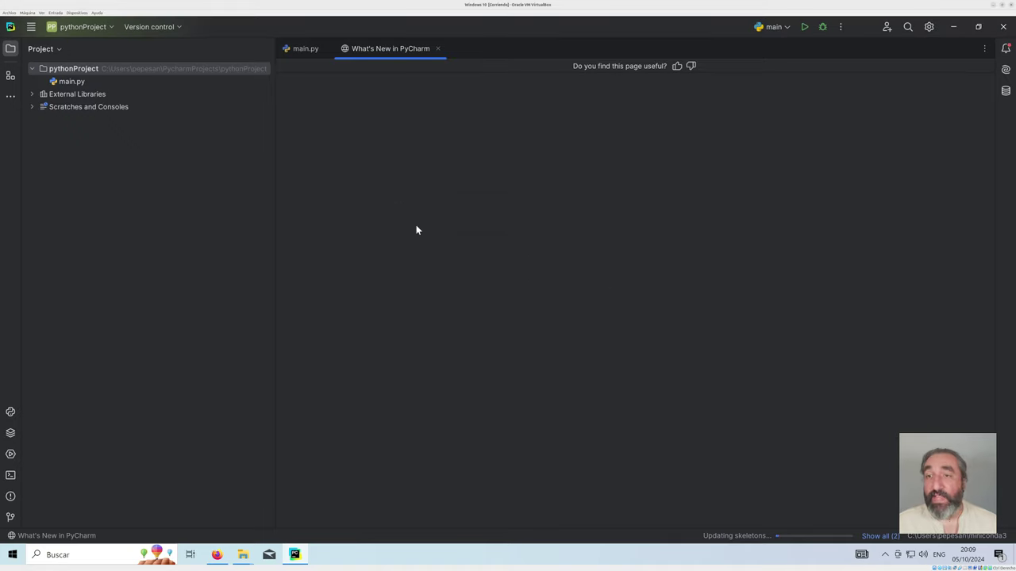
Close pythonProject and start a new project from the PyCharm welcome window
click(31, 27)
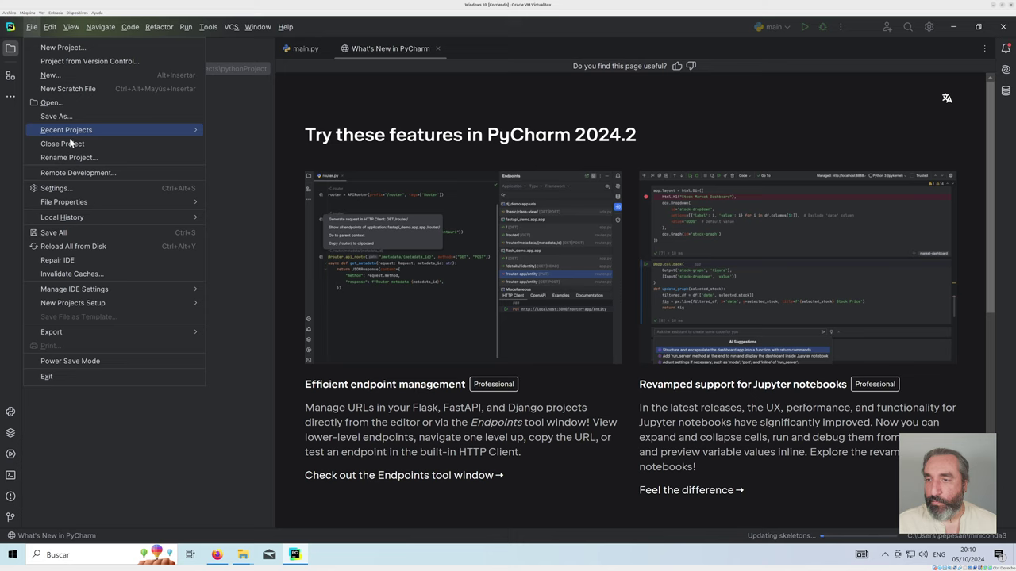
click(70, 143)
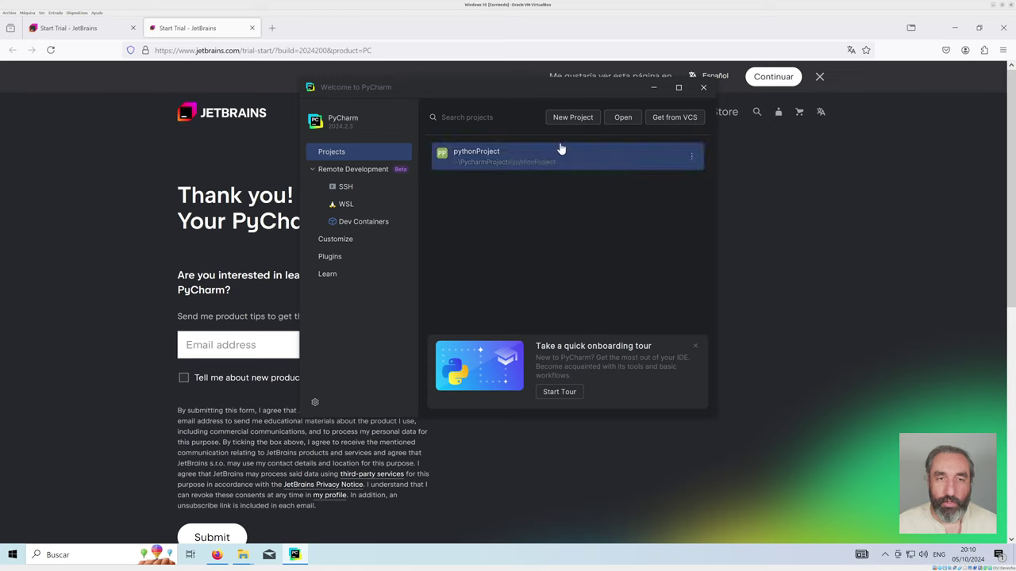
click(568, 117)
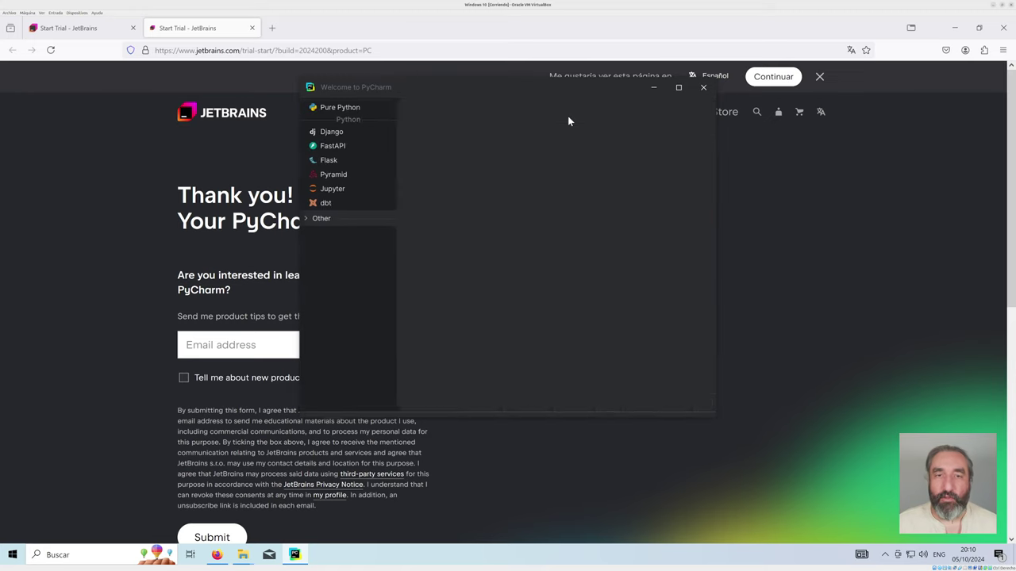
Look through the Django, FastAPI, Flask, Pyramid, Jupyter and dbt project templates and expand the Other project types
click(325, 133)
click(329, 146)
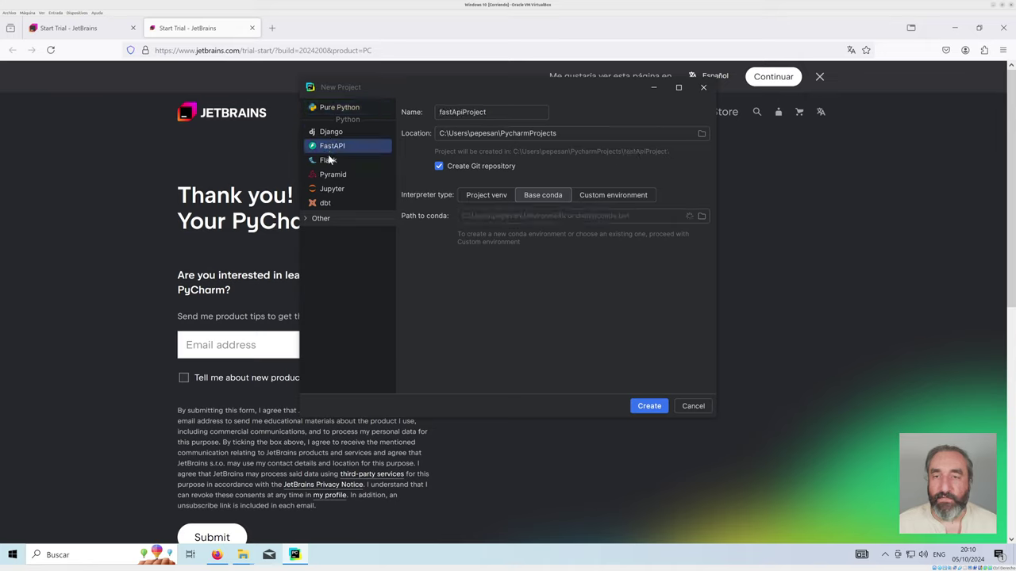
click(329, 160)
click(332, 175)
click(333, 191)
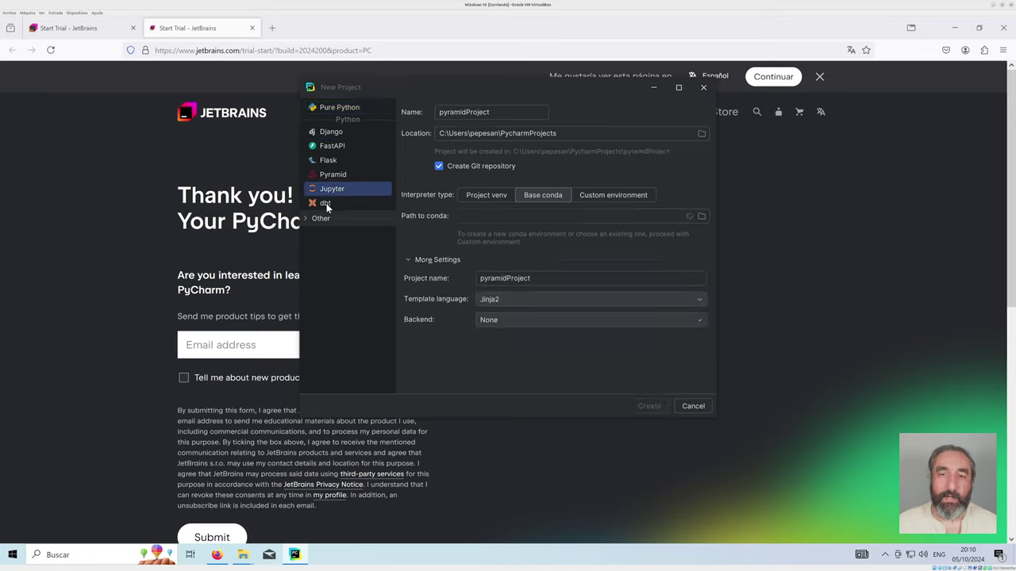
click(326, 203)
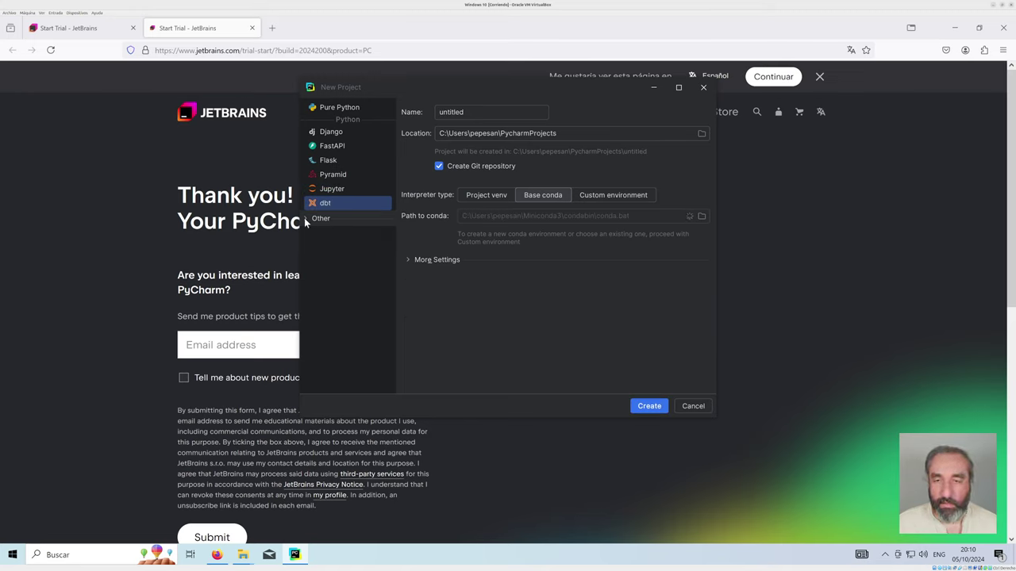
click(306, 219)
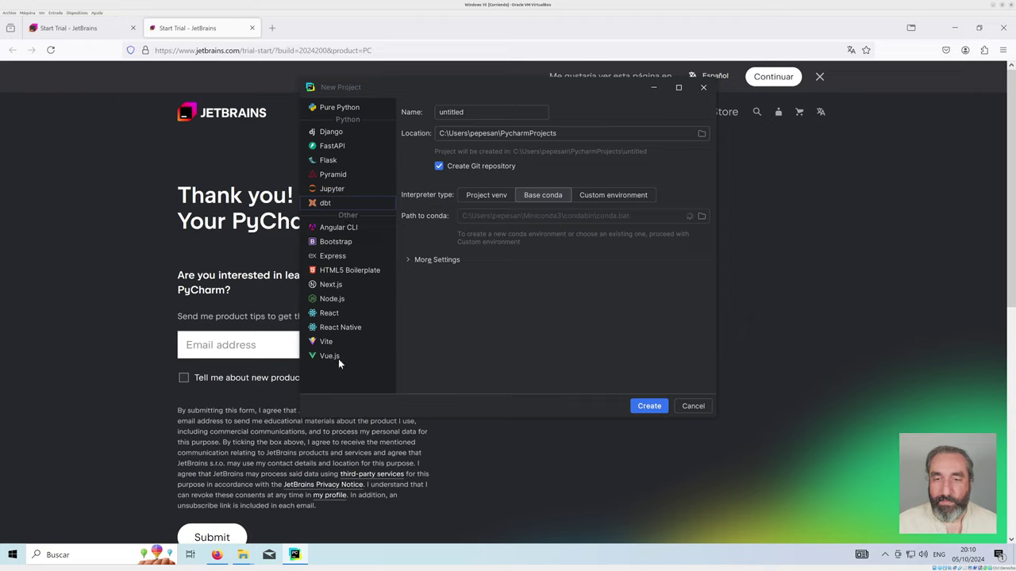